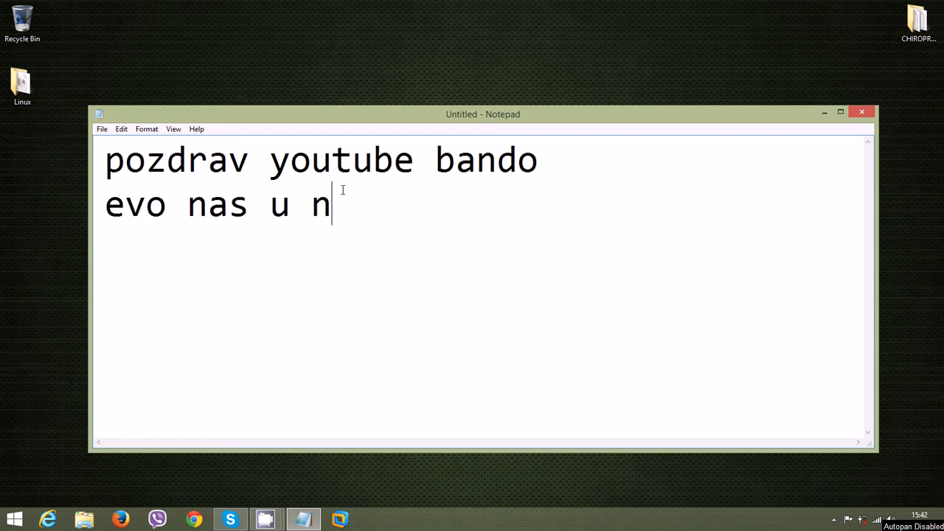
Complete the second line of the greeting to read "evo nas u novoj epizodi edukativno-".
{"action": "type", "text": "ovoj epi"}
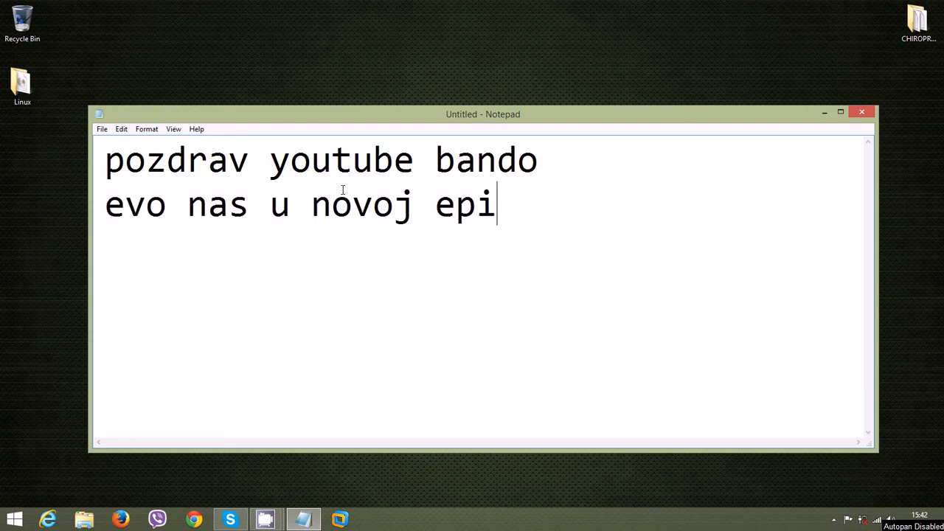
{"action": "type", "text": "zi"}
{"action": "key", "text": "BackSpace"}
{"action": "type", "text": "odi e"}
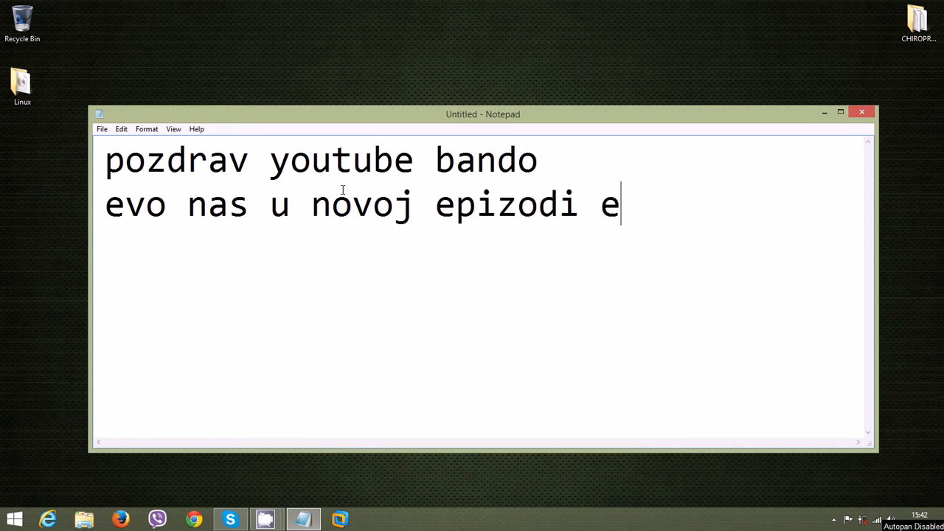
{"action": "type", "text": "dukativ"}
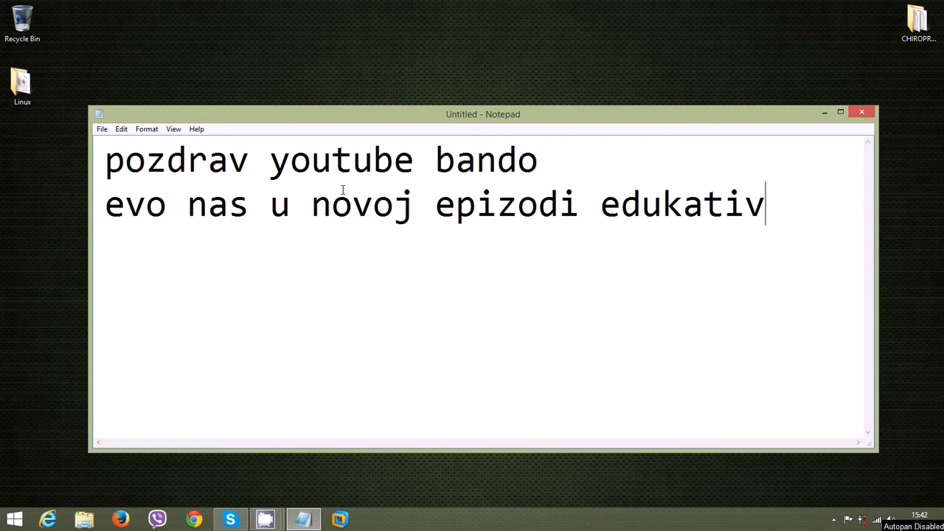
{"action": "type", "text": "no-"}
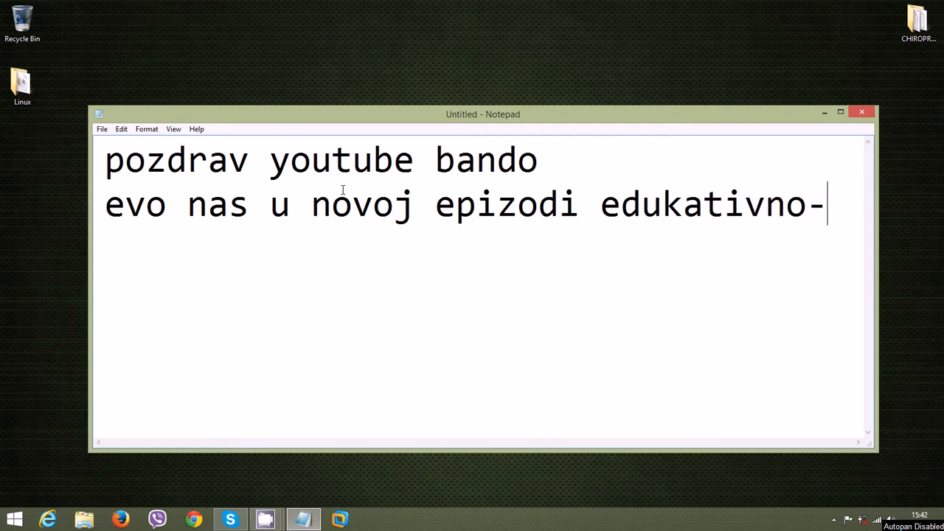
Add a third line reading "-administrativne toleindokrinacije" below the greeting.
{"action": "key", "text": "Return"}
{"action": "type", "text": "-administr"}
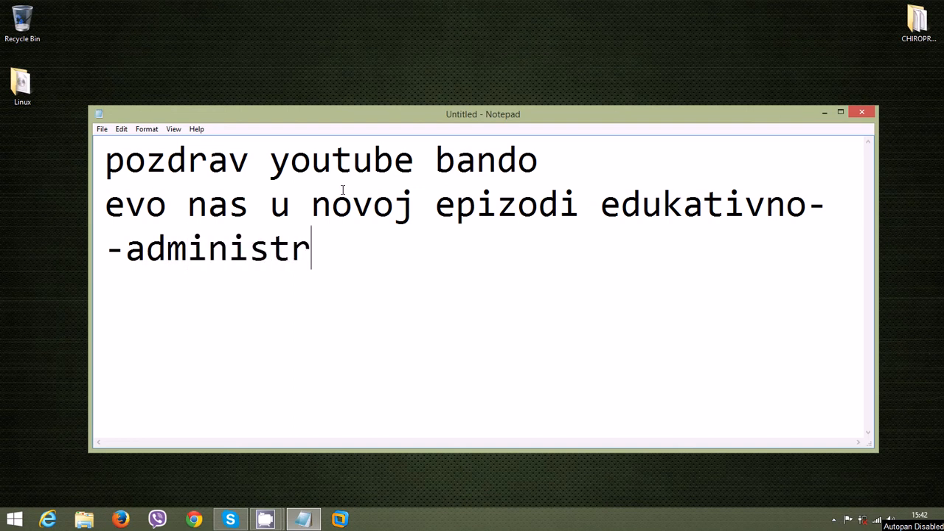
{"action": "type", "text": "ativne "}
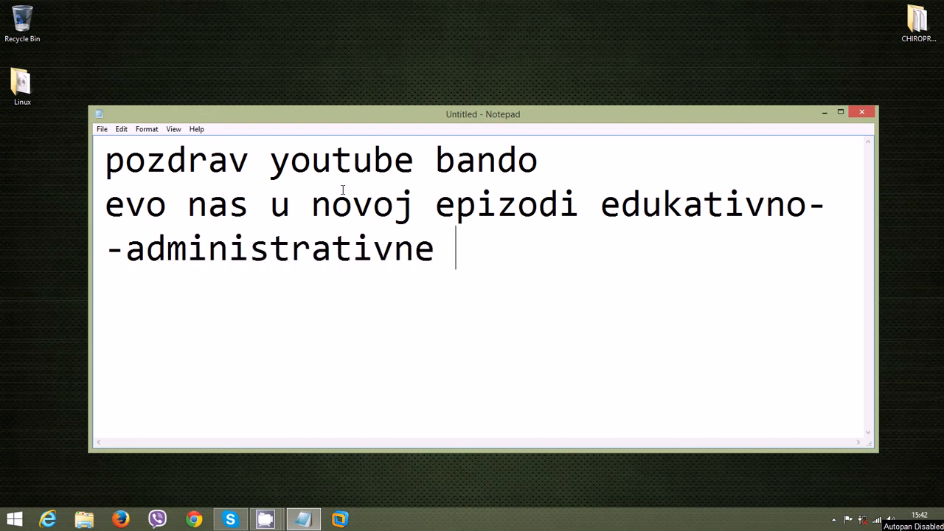
{"action": "type", "text": "tolein"}
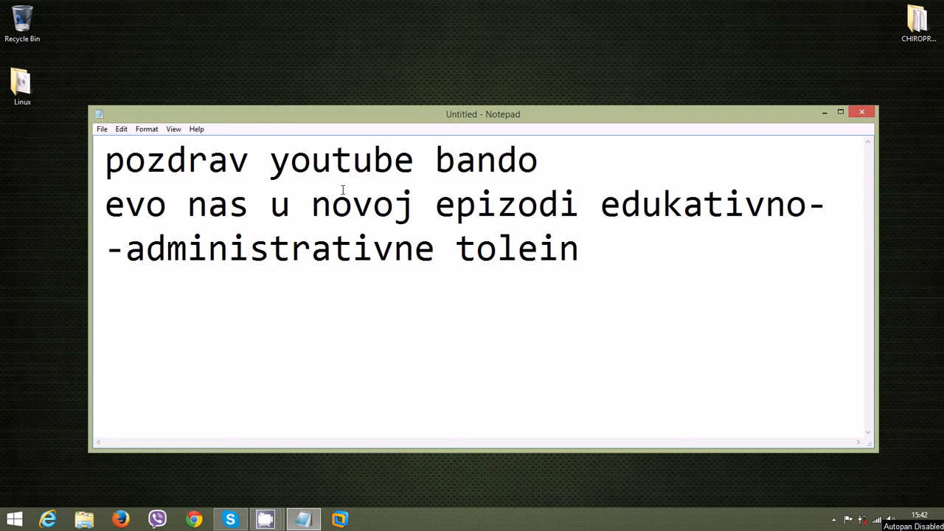
{"action": "type", "text": "dokrinacije"}
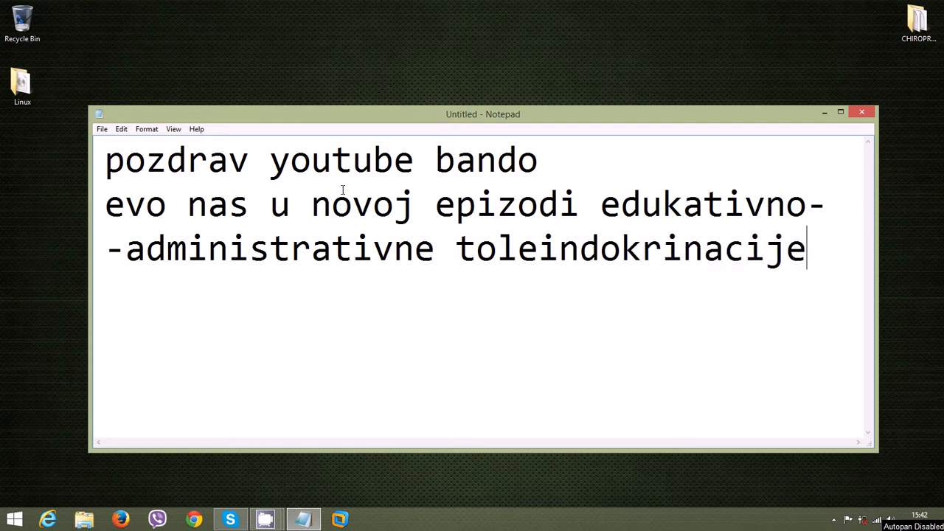
Replace the whole greeting with "danas", and overwrite that word with "mrš!!!".
{"action": "left_click_drag", "start_coordinate": [820, 248], "coordinate": [26, 131]}
{"action": "type", "text": "danas"}
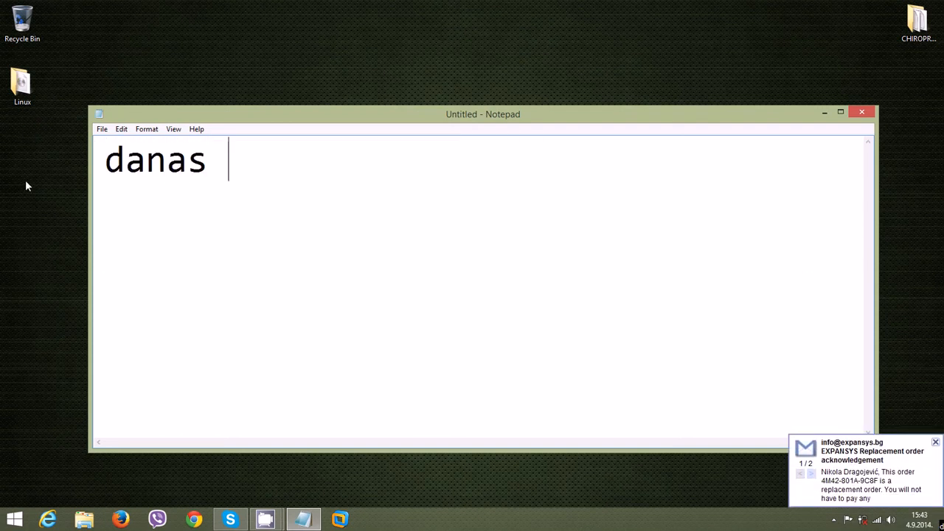
{"action": "left_click_drag", "start_coordinate": [106, 243], "coordinate": [45, 191]}
{"action": "type", "text": "mrš!!!"}
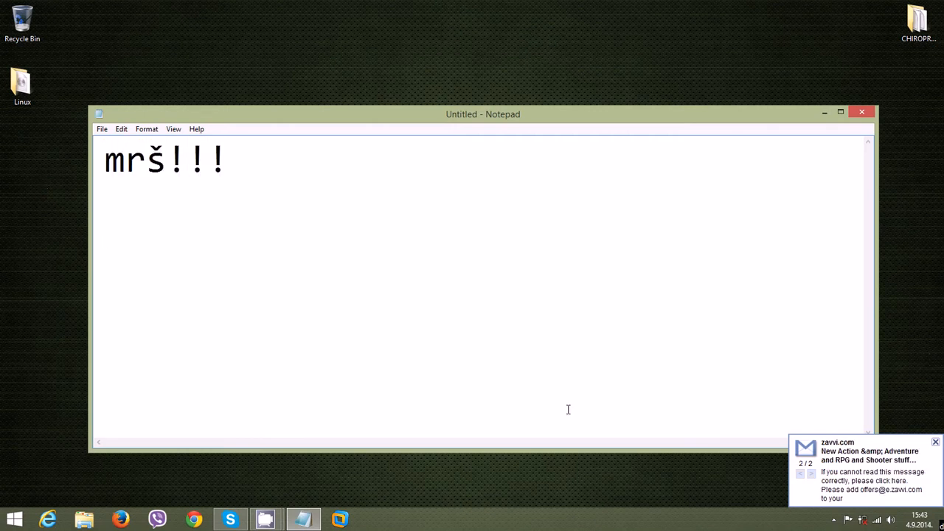
Replace the note's text with "danas ćemo naučiti kako podignuti kali".
{"action": "left_click_drag", "start_coordinate": [325, 180], "coordinate": [52, 184]}
{"action": "type", "text": "danas će"}
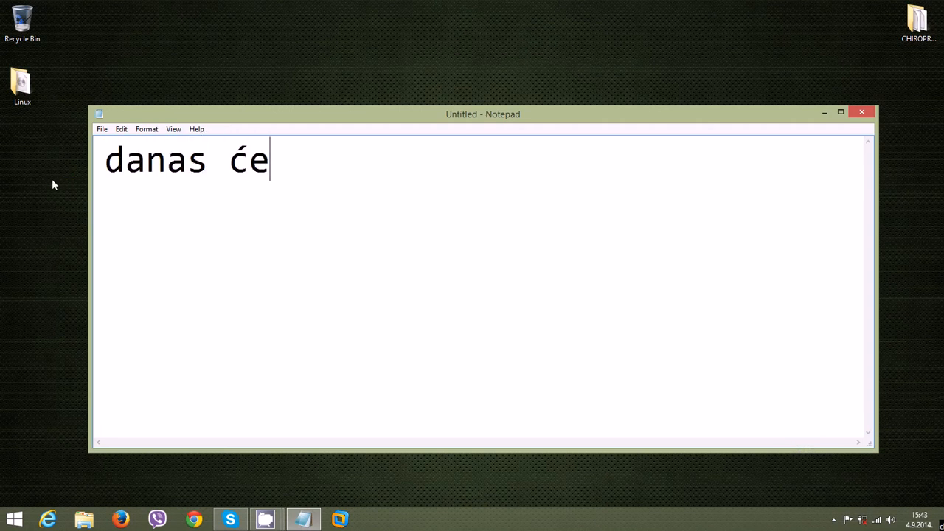
{"action": "type", "text": "mo naučiti kako podih"}
{"action": "key", "text": "BackSpace"}
{"action": "type", "text": "g"}
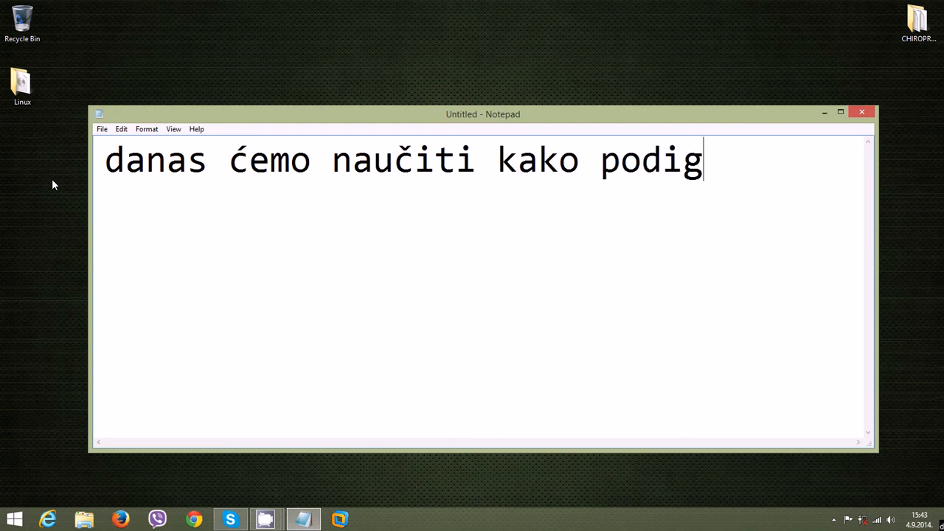
{"action": "type", "text": "nuti kali"}
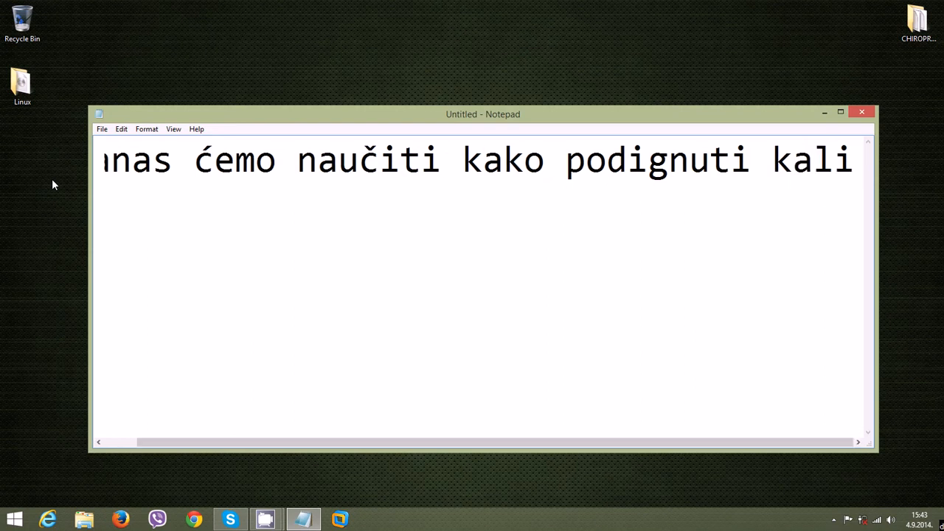
Add a second line reading "linux u virtualnom plejerruy".
{"action": "key", "text": "Return"}
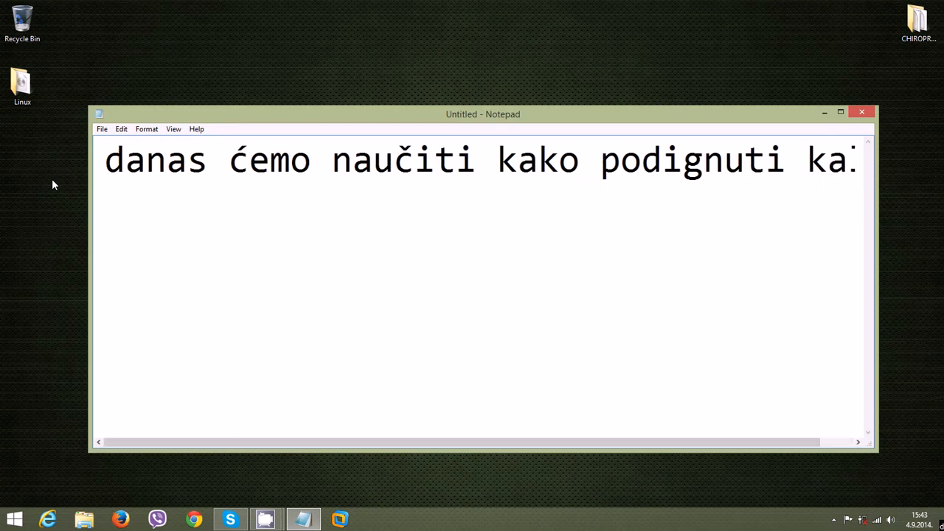
{"action": "type", "text": "linux u v"}
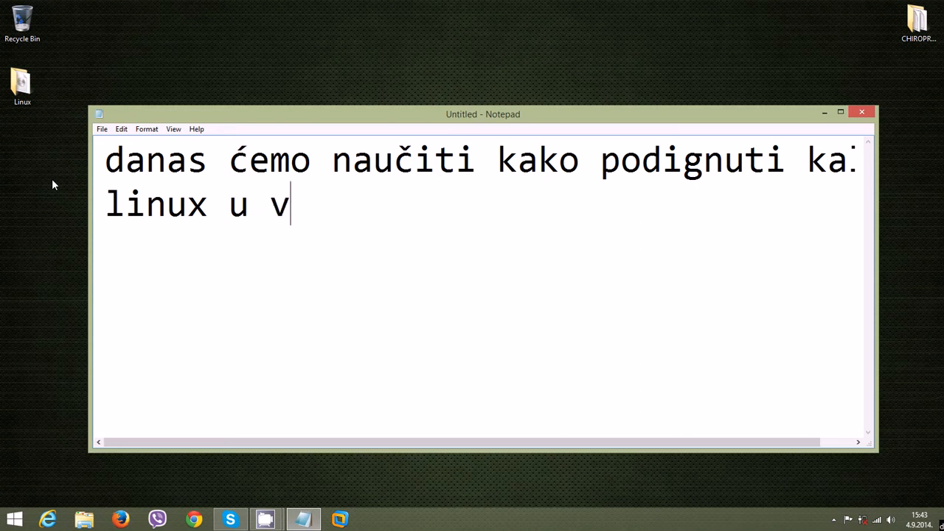
{"action": "type", "text": "irtualnom "}
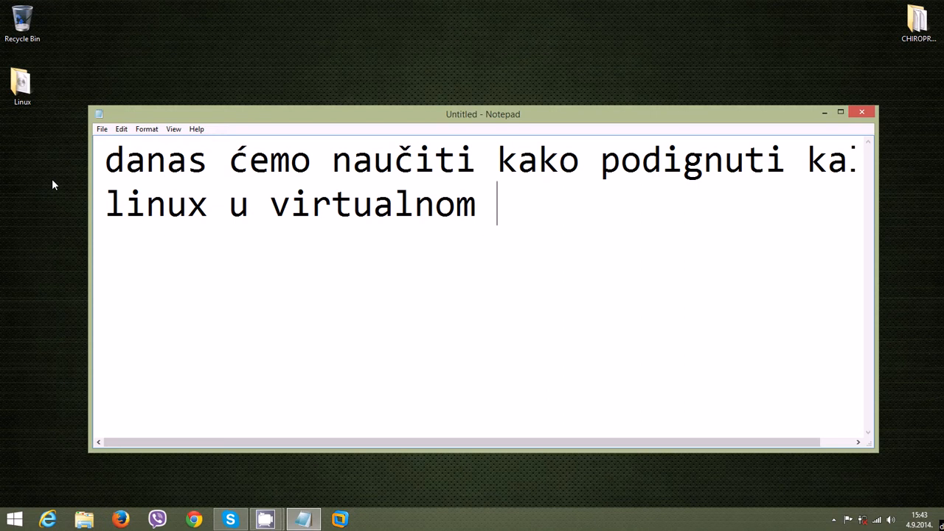
{"action": "type", "text": "plejer"}
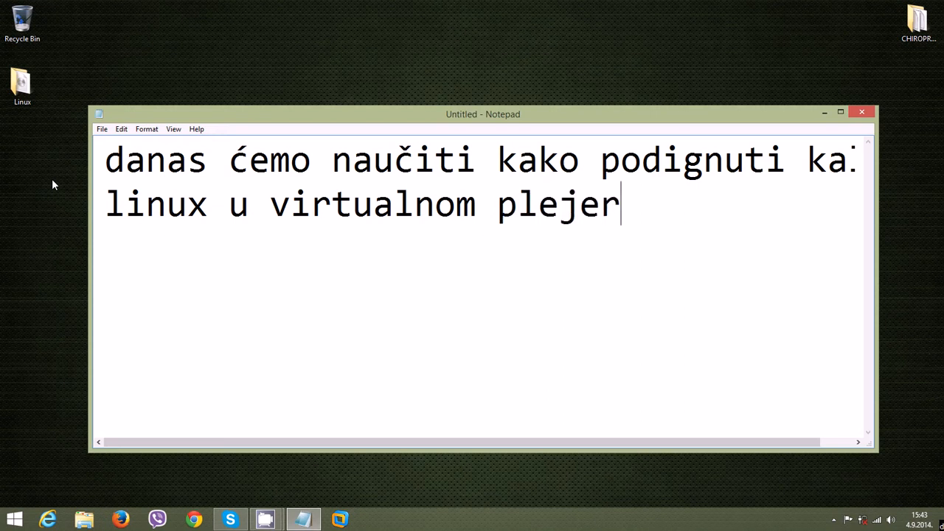
{"action": "type", "text": "ruy"}
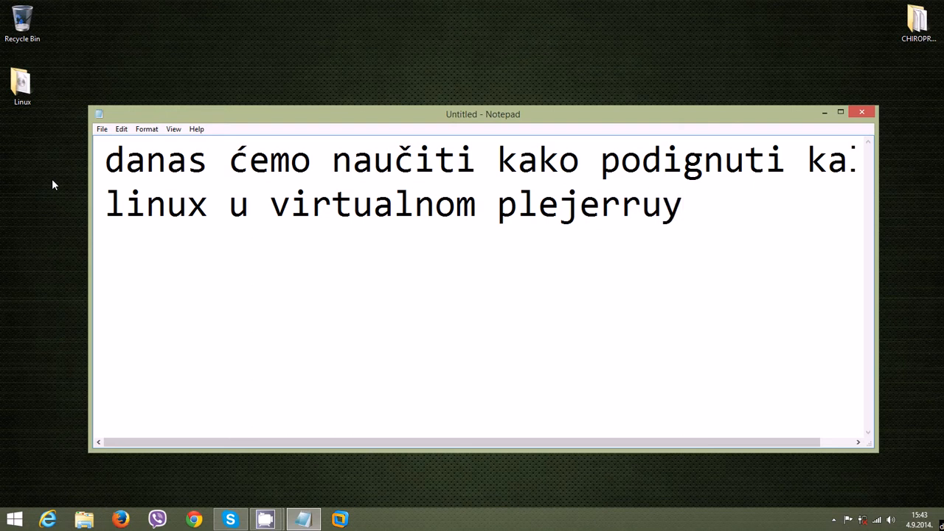
Replace all the text with "ja sam svoj plejer platio, tako da" and begin the second line with "i".
{"action": "key", "text": "ctrl+a"}
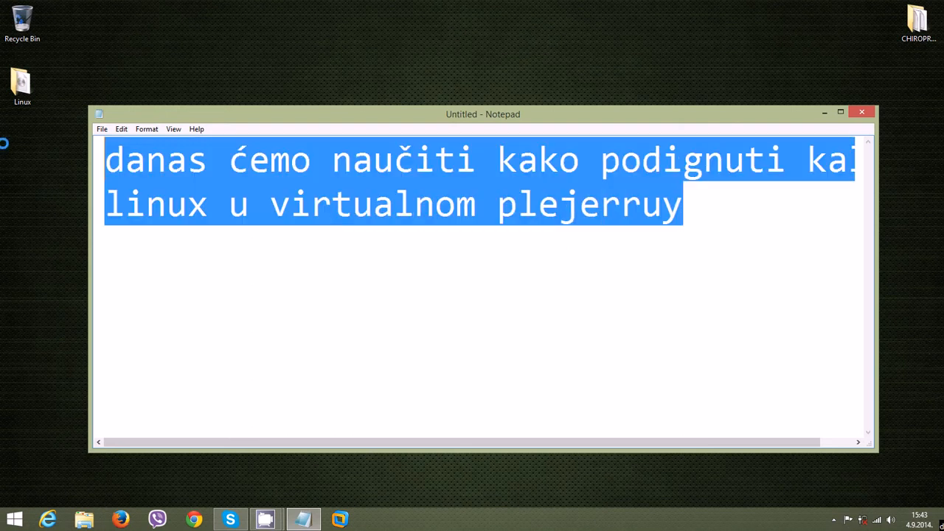
{"action": "key", "text": "BackSpace"}
{"action": "type", "text": "ja"}
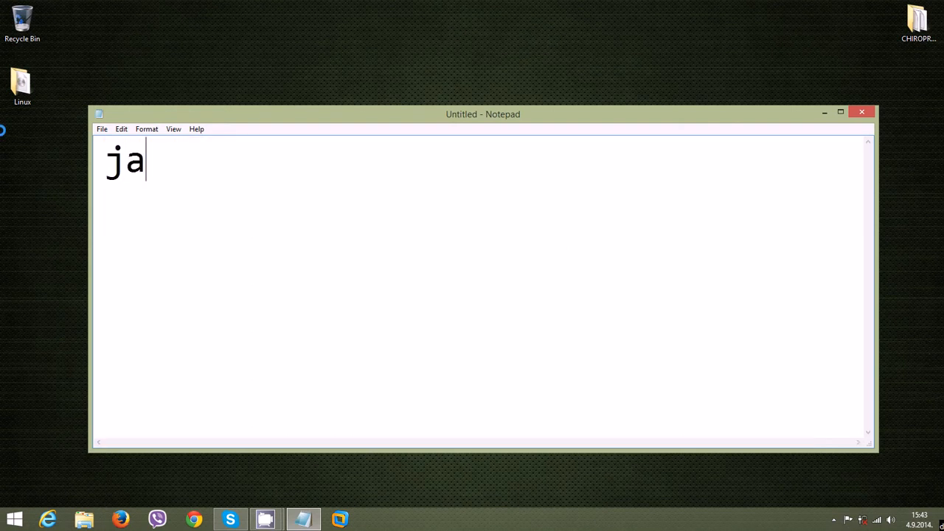
{"action": "type", "text": " sam svoj "}
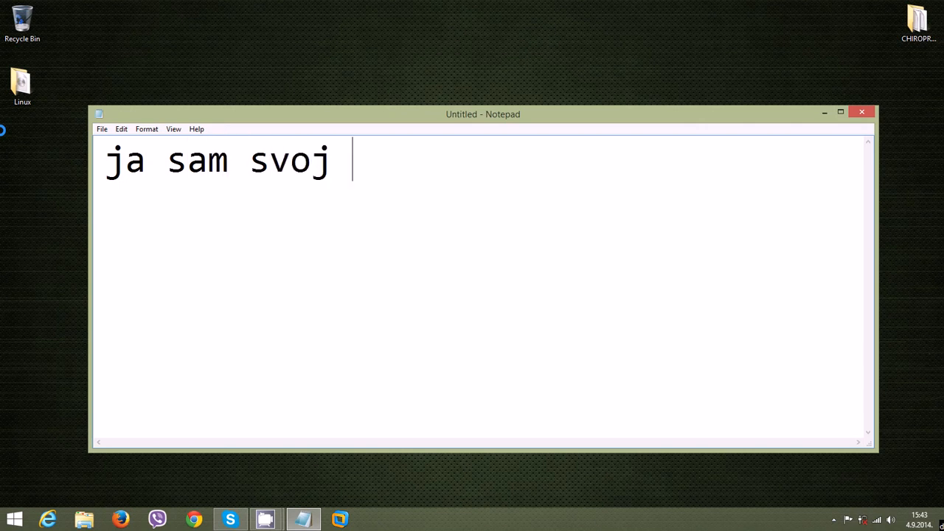
{"action": "type", "text": "plejer pla"}
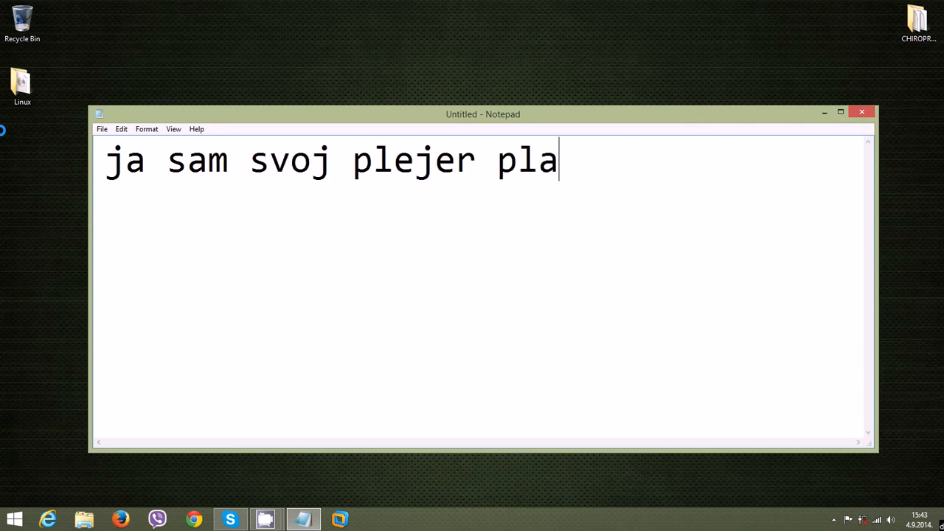
{"action": "type", "text": "tio, tako "}
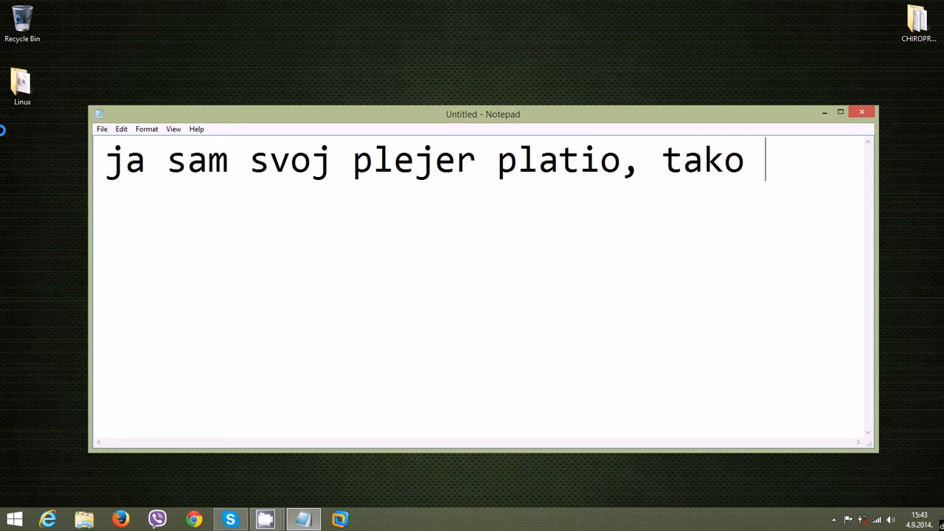
{"action": "type", "text": "da i"}
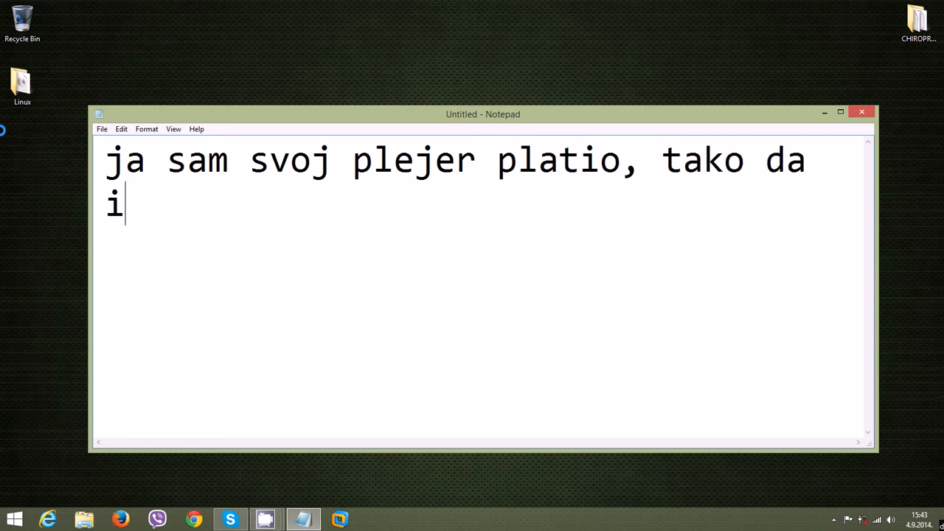
Continue the second line with "vi isto platite, nemoj slučajno da čujem" and add a third line "da je netko skidao s torreinuta".
{"action": "type", "text": " vi isto p"}
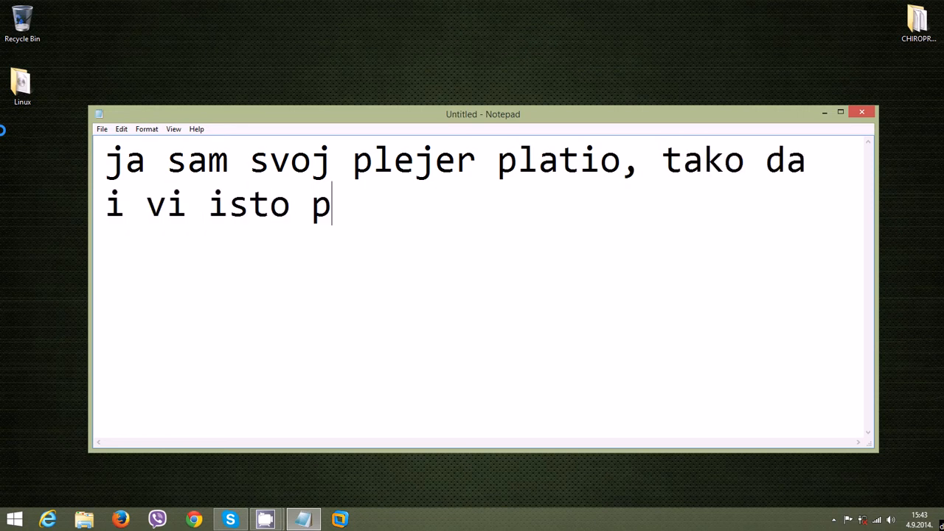
{"action": "type", "text": "latite, nemoj slučajno da čuje"}
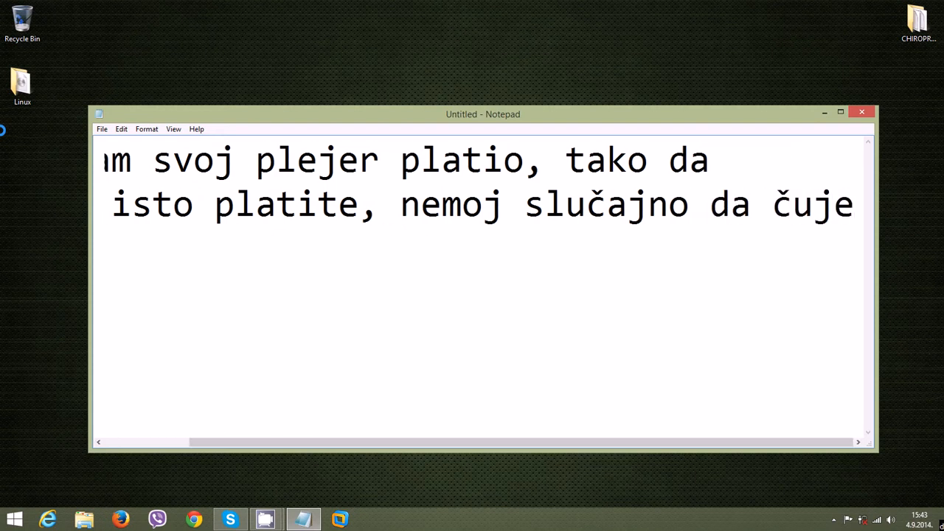
{"action": "type", "text": "m"}
{"action": "key", "text": "Return"}
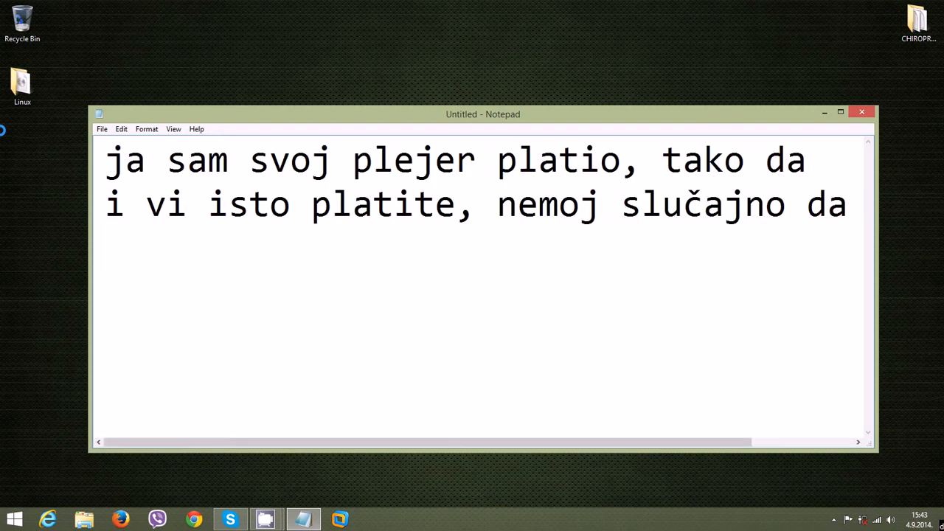
{"action": "type", "text": "da je netko sk"}
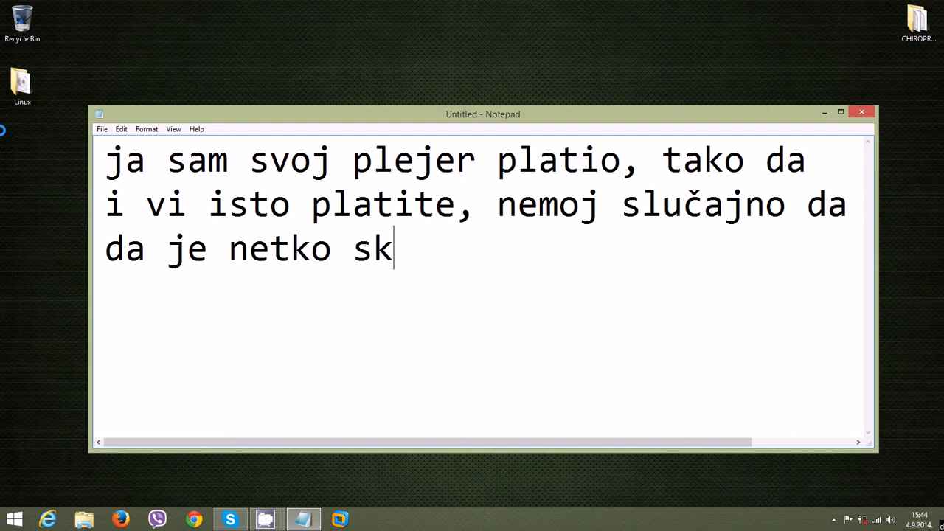
{"action": "type", "text": "idao s torreinuta"}
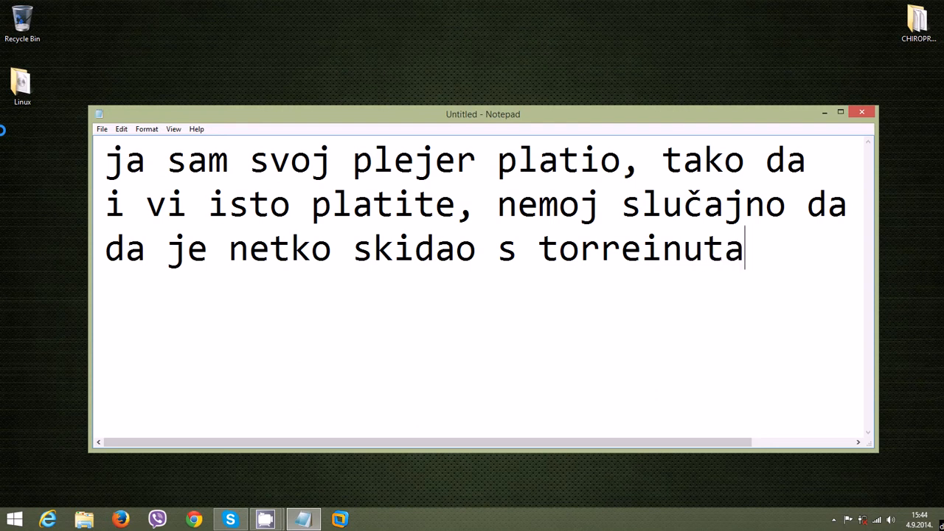
Replace all the text with the first instruction, "1. pokrenimo wmwwworkstationn".
{"action": "key", "text": "ctrl+a"}
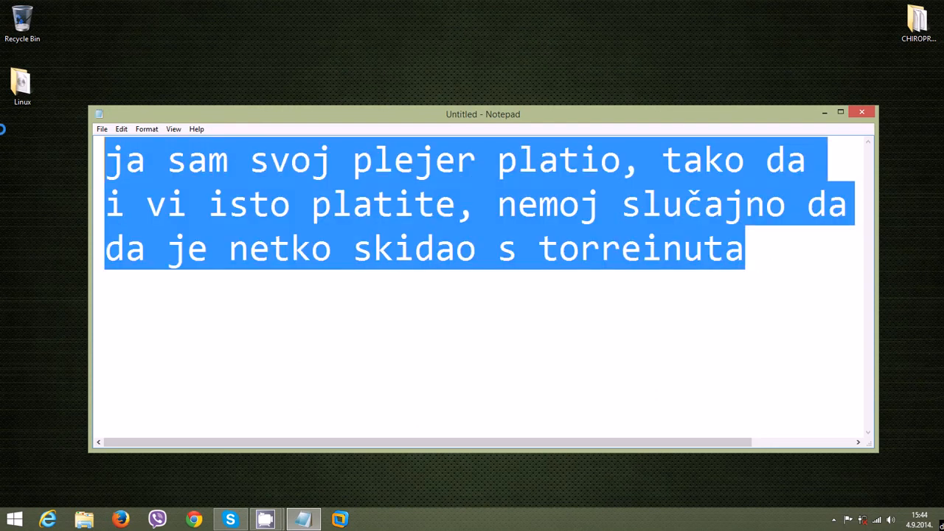
{"action": "key", "text": "Delete"}
{"action": "type", "text": "1. "}
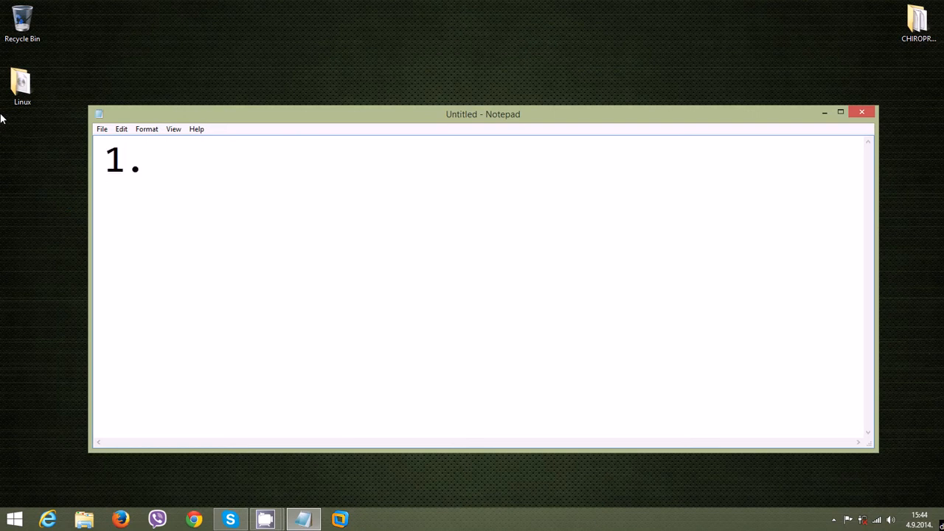
{"action": "type", "text": "pokrenimo wmw"}
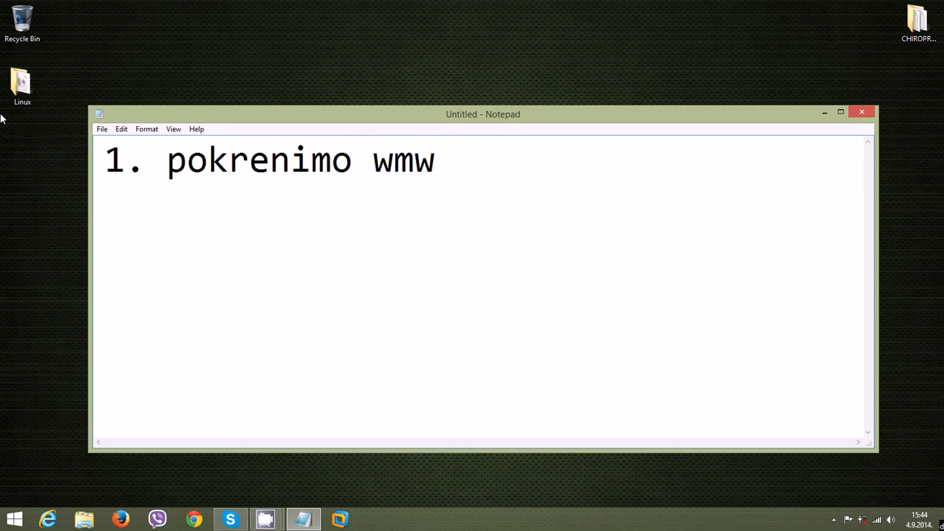
{"action": "type", "text": "wwo"}
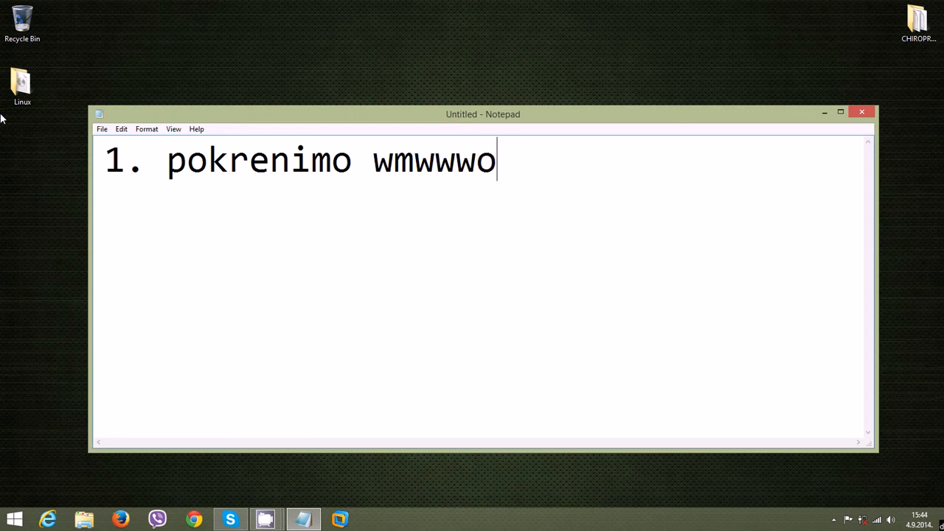
{"action": "type", "text": "rkstatio"}
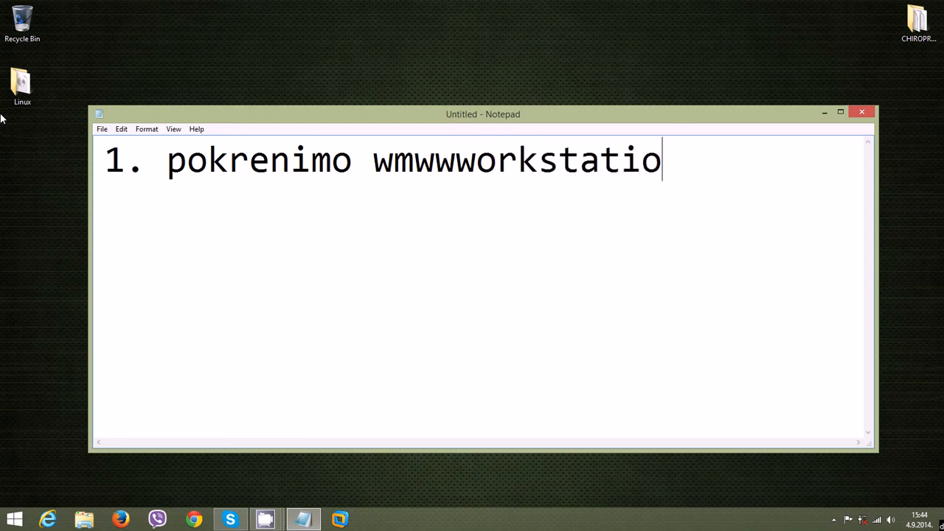
{"action": "type", "text": "nn"}
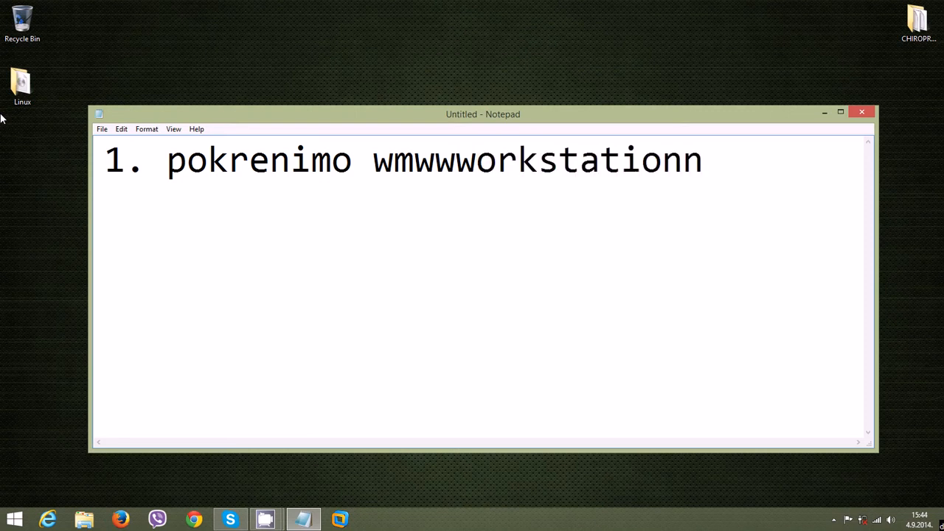
Launch VMware Workstation, then return to Notepad and move its window lower so the VMware home page options show above it.
{"action": "left_click", "coordinate": [339, 520]}
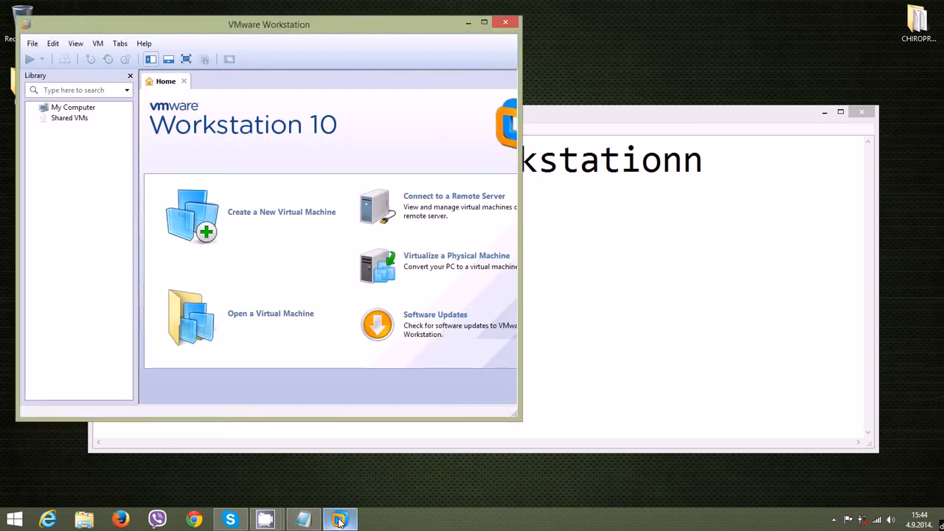
{"action": "left_click", "coordinate": [613, 304]}
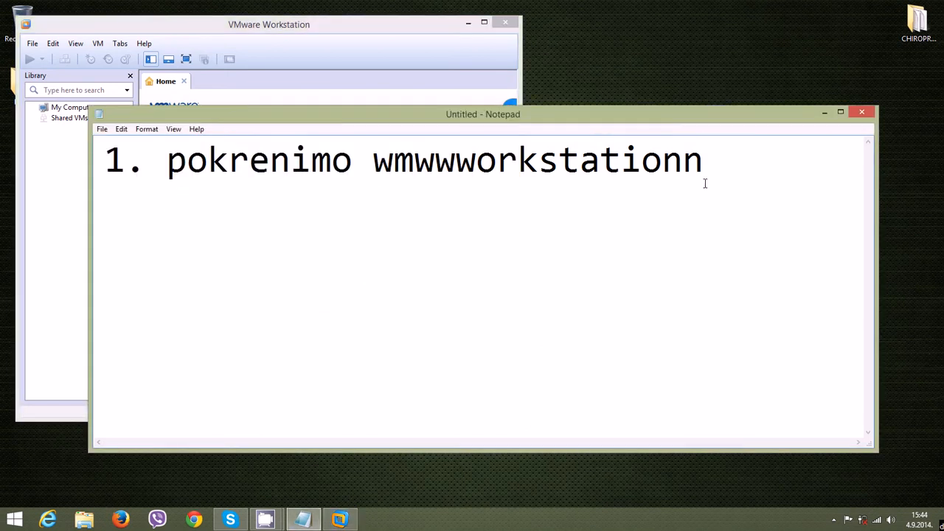
{"action": "left_click_drag", "start_coordinate": [646, 129], "coordinate": [658, 267]}
Add a second instruction over two lines: '2. kliknite (jednom) na "carate a neu' and 'varmital maschinnen""'.
{"action": "left_click", "coordinate": [734, 303]}
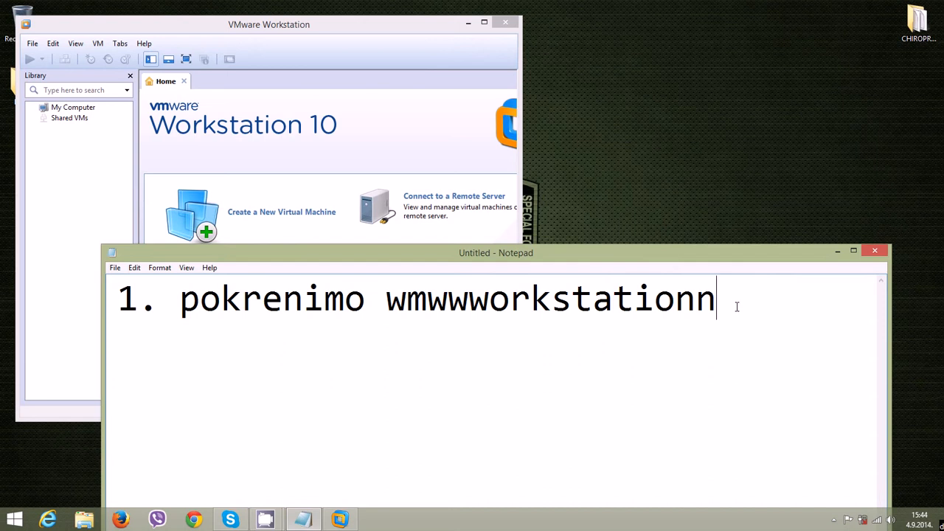
{"action": "type", "text": "2. kliknite"}
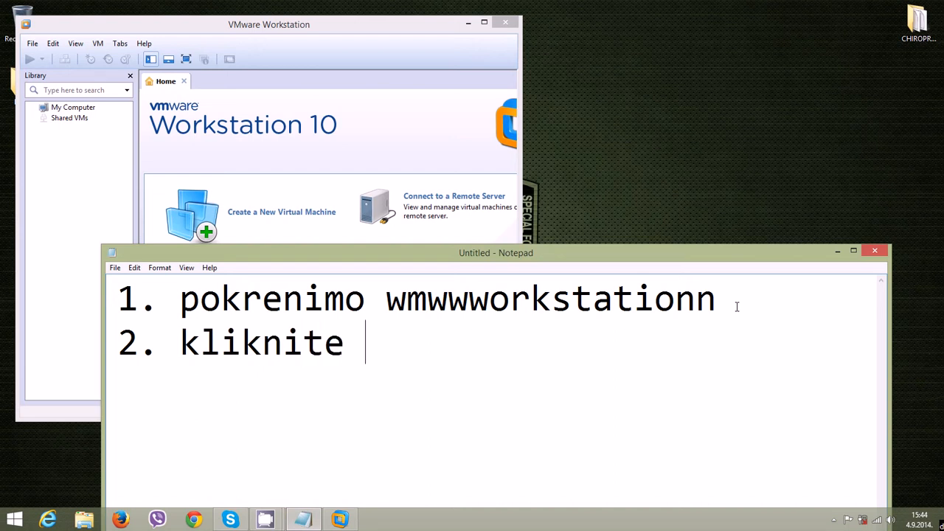
{"action": "type", "text": " (jednom)"}
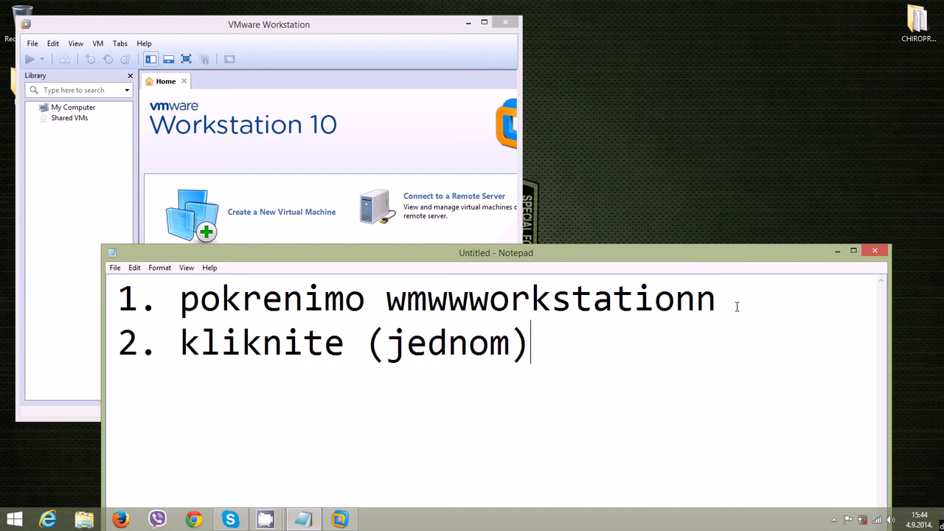
{"action": "type", "text": " na \"c"}
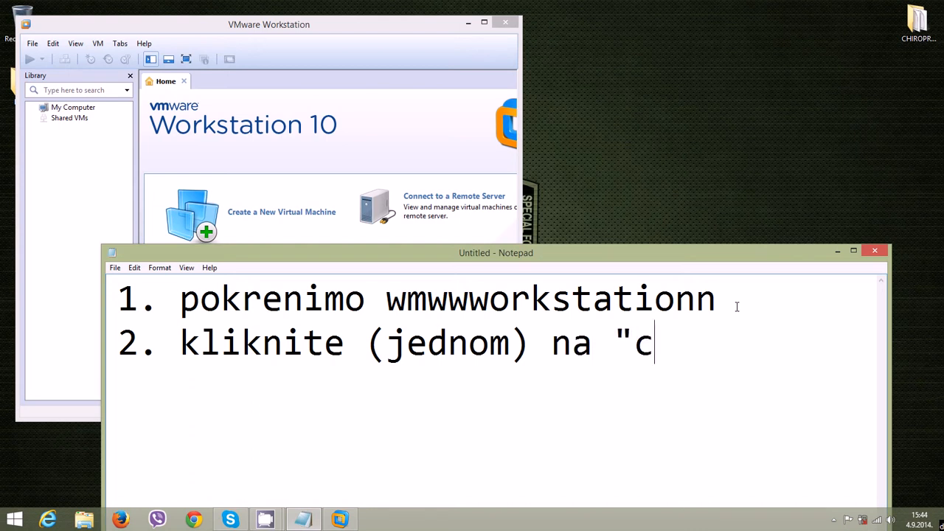
{"action": "type", "text": "arate a neu"}
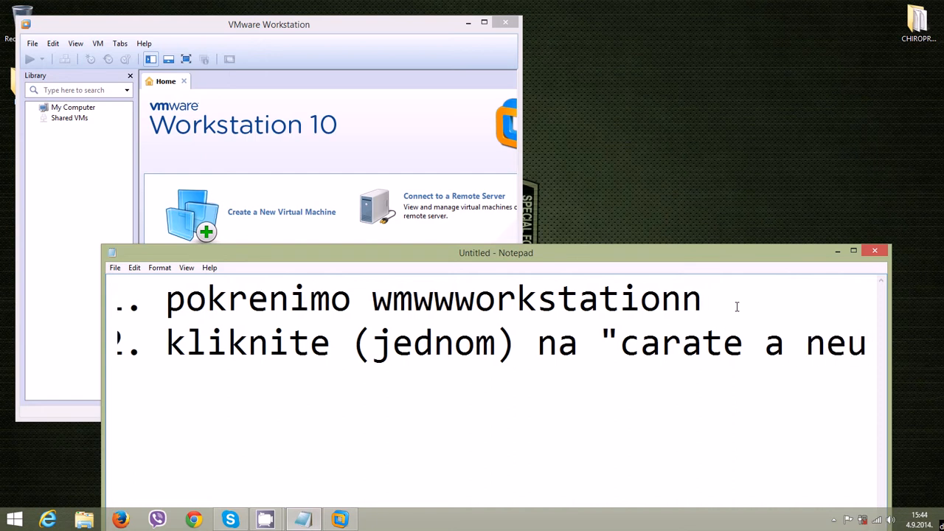
{"action": "key", "text": "Return"}
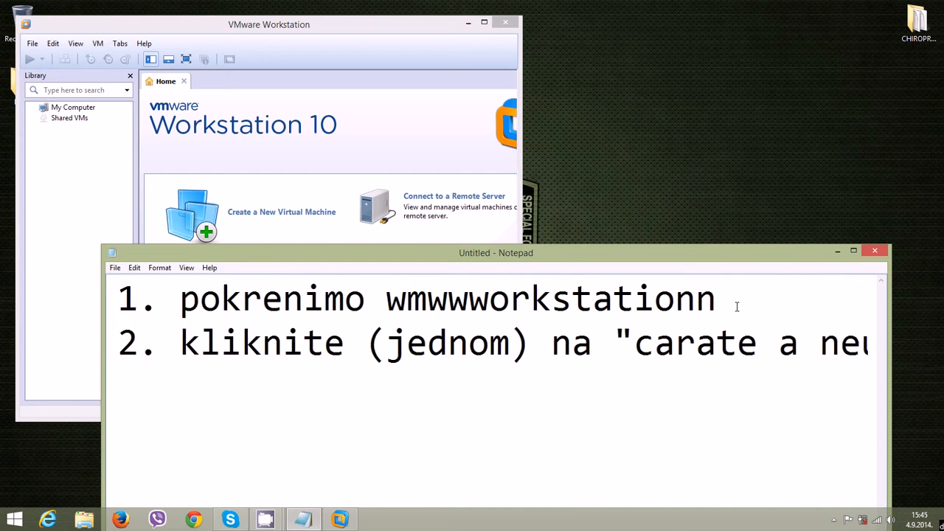
{"action": "type", "text": "var"}
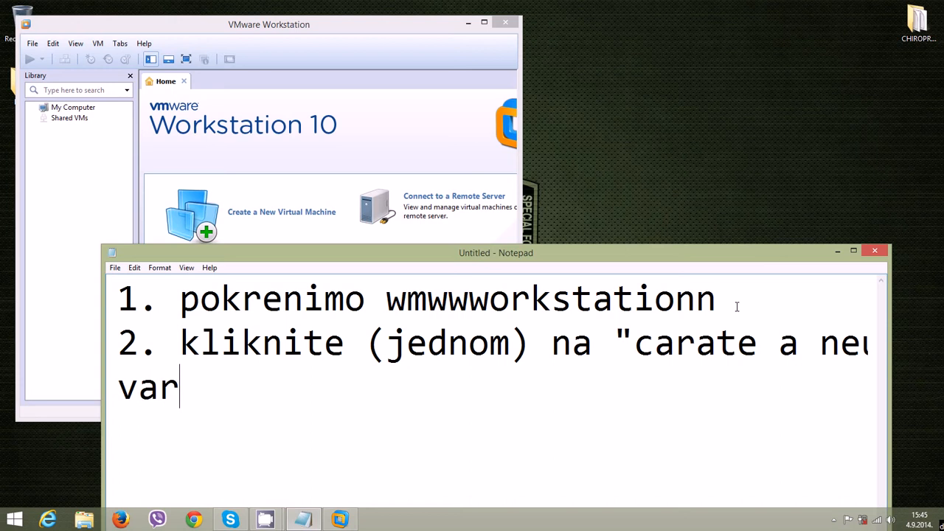
{"action": "type", "text": "mital "}
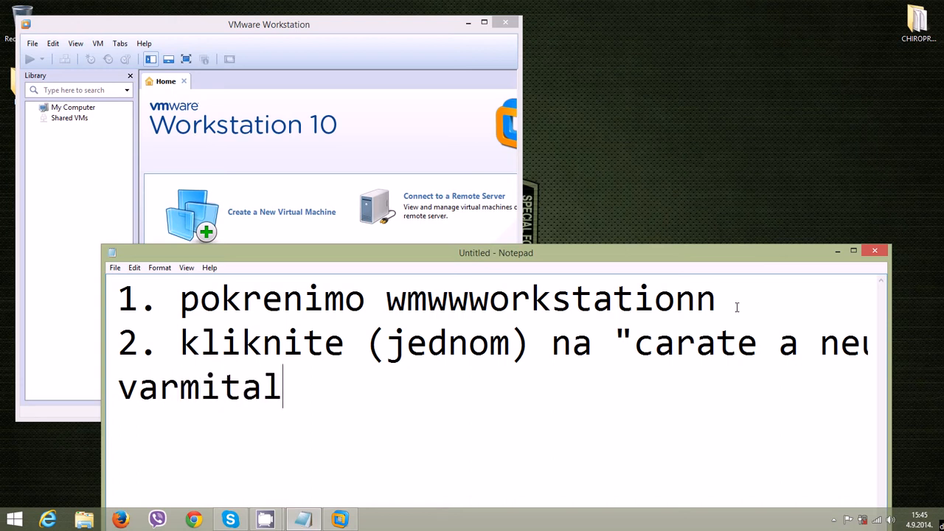
{"action": "type", "text": "ma"}
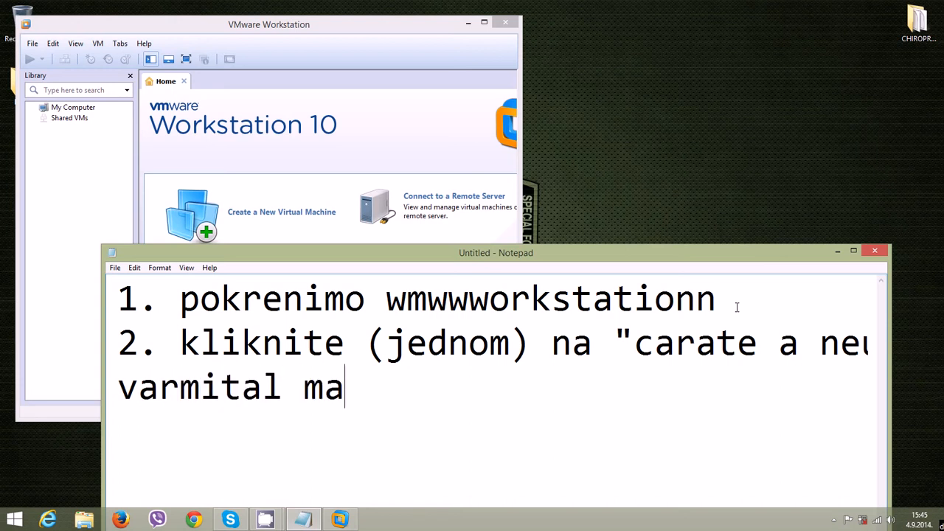
{"action": "type", "text": "schinnen"}
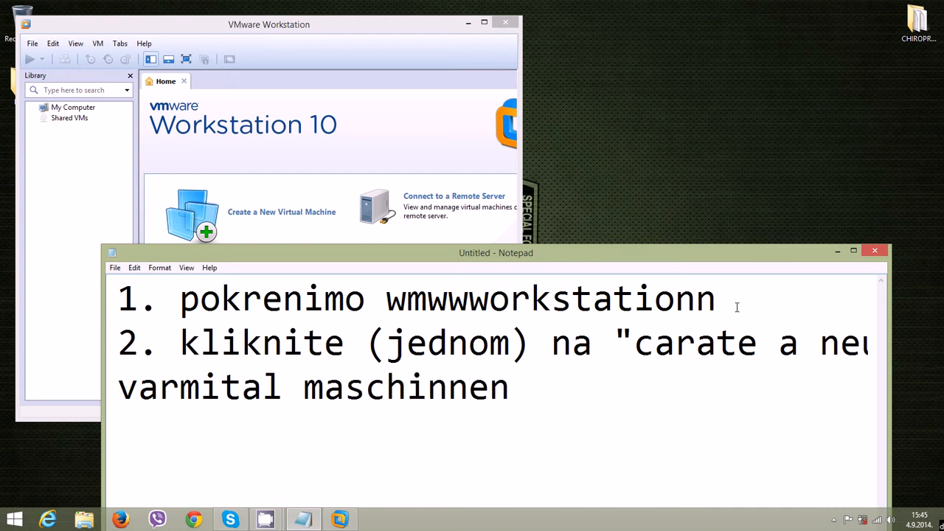
{"action": "type", "text": "\"\""}
Start the New Virtual Machine Wizard in VMware Workstation, then return to Notepad and move its window higher.
{"action": "left_click", "coordinate": [432, 115]}
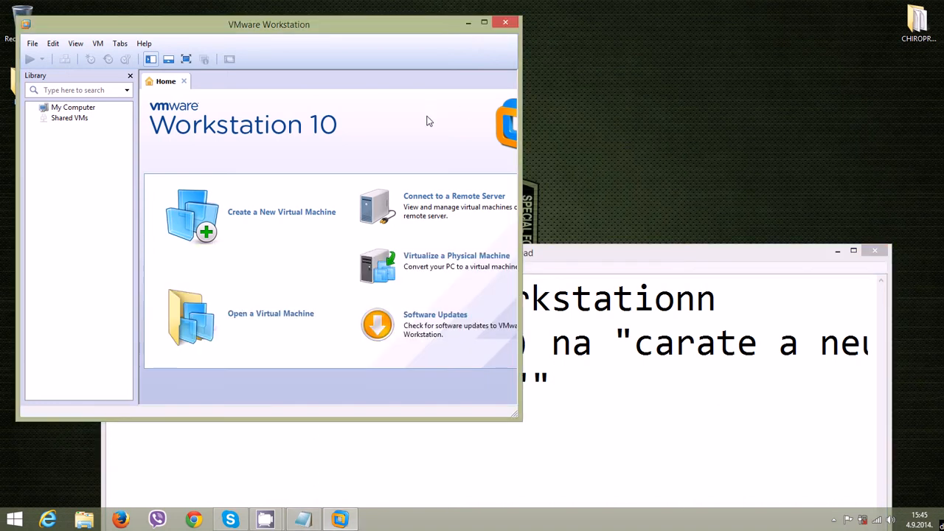
{"action": "left_click", "coordinate": [294, 214]}
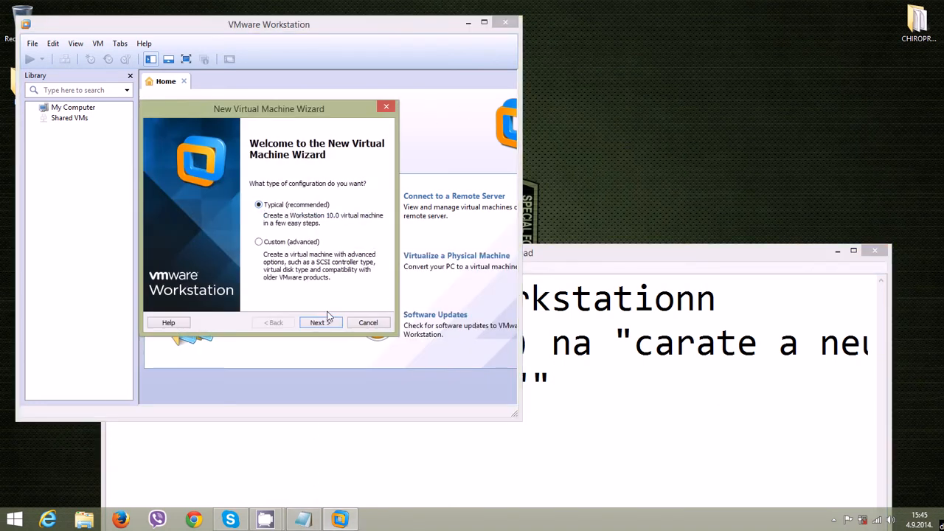
{"action": "left_click", "coordinate": [624, 279]}
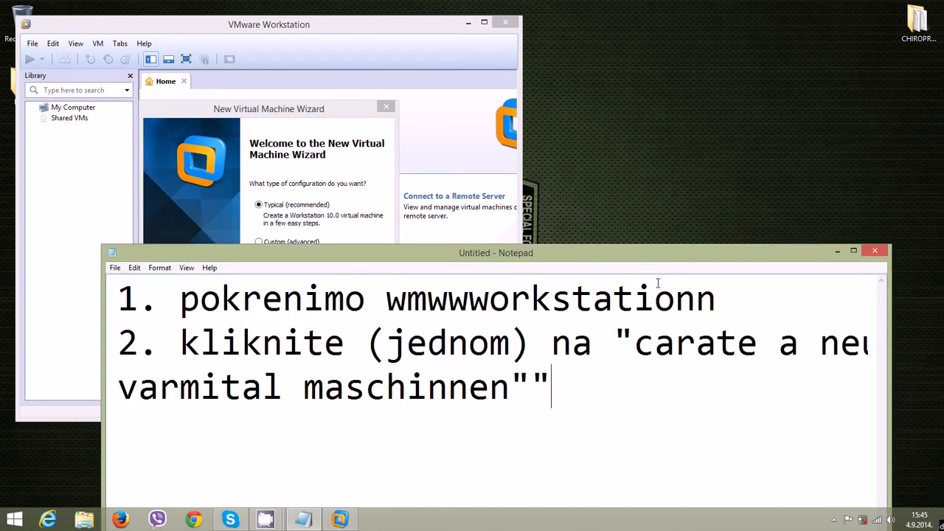
{"action": "left_click_drag", "start_coordinate": [662, 251], "coordinate": [670, 153]}
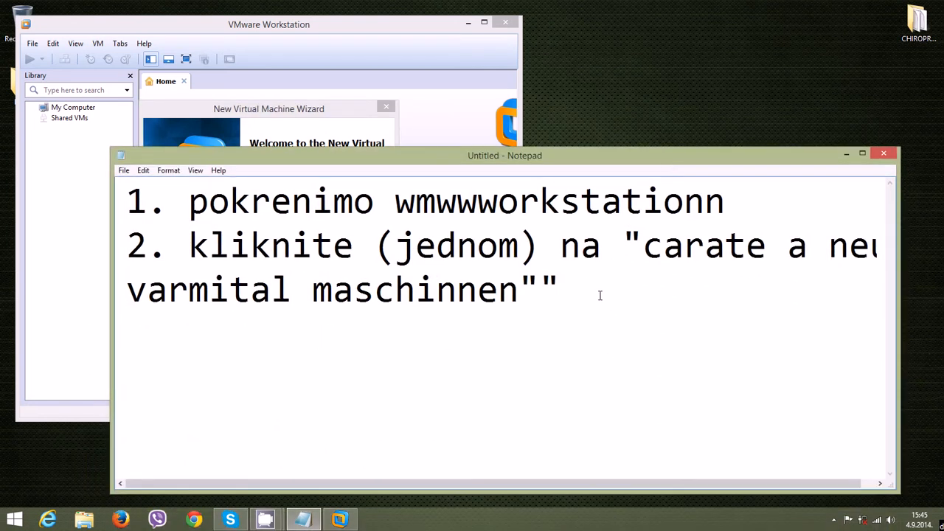
Add the third instruction on a new line, "3. sada ću polako da me možete slijediti", followed by a line break.
{"action": "type", "text": "S"}
{"action": "key", "text": "BackSpace"}
{"action": "type", "text": "3. sada ću "}
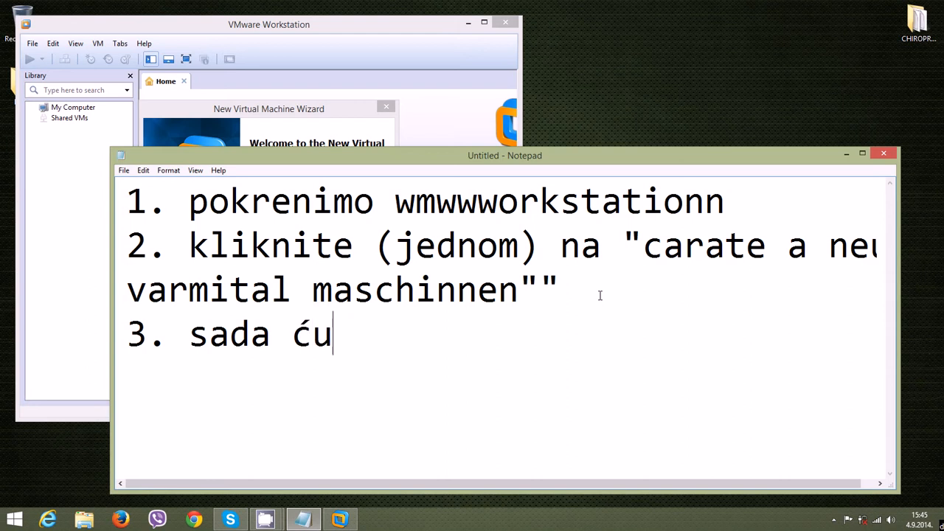
{"action": "type", "text": "polako da "}
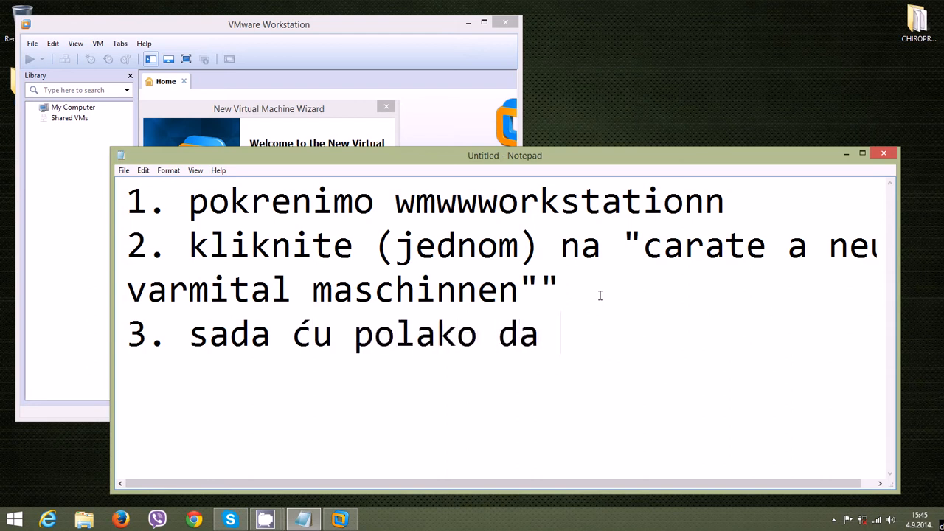
{"action": "type", "text": "me možeze"}
{"action": "key", "text": "BackSpace"}
{"action": "key", "text": "BackSpace"}
{"action": "key", "text": "BackSpace"}
{"action": "type", "text": "te sl"}
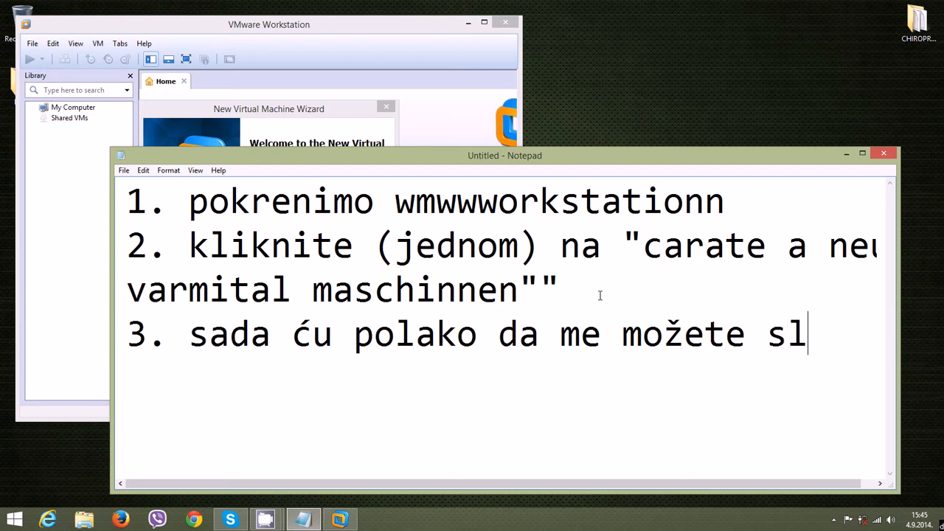
{"action": "type", "text": "ijediti"}
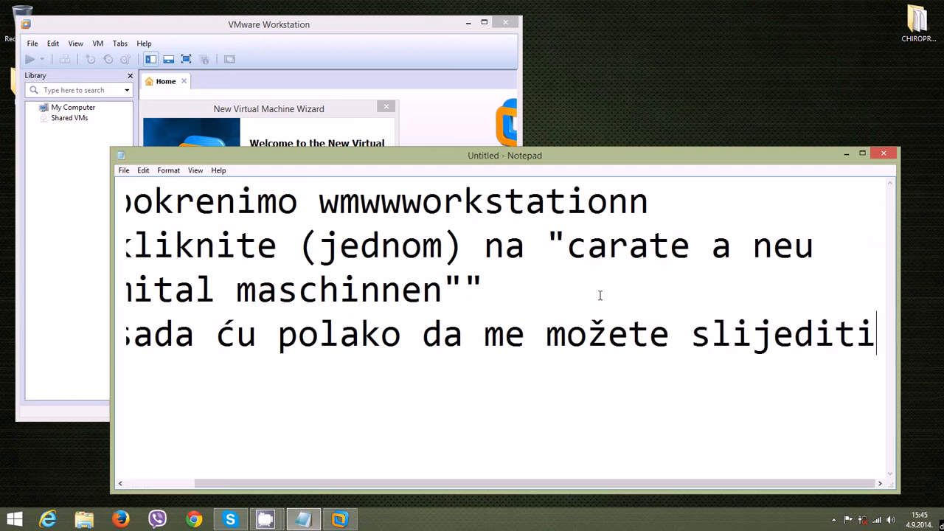
{"action": "key", "text": "Return"}
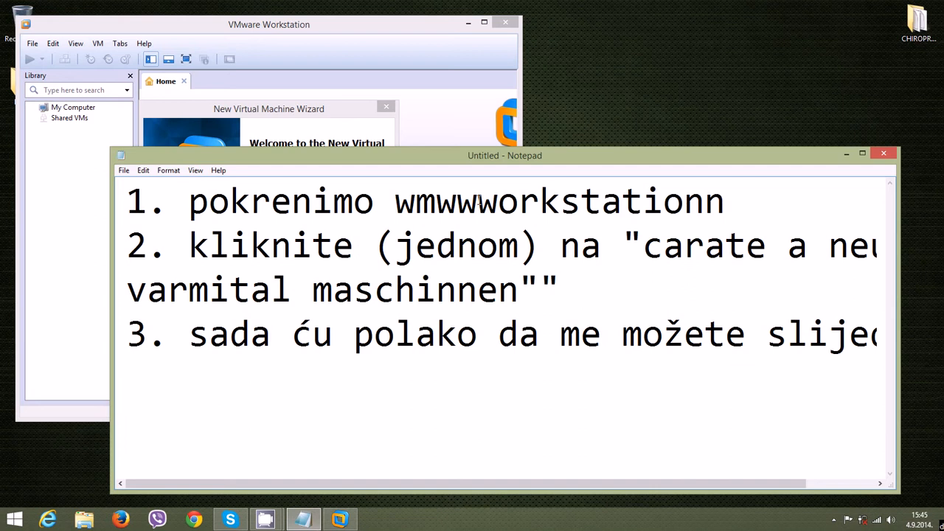
In VMware's wizard, accept the Typical configuration and choose kali-linux-1.0.9-amd64 from the desktop's Linux folder as installer image, continuing to the naming page.
{"action": "left_click", "coordinate": [399, 81]}
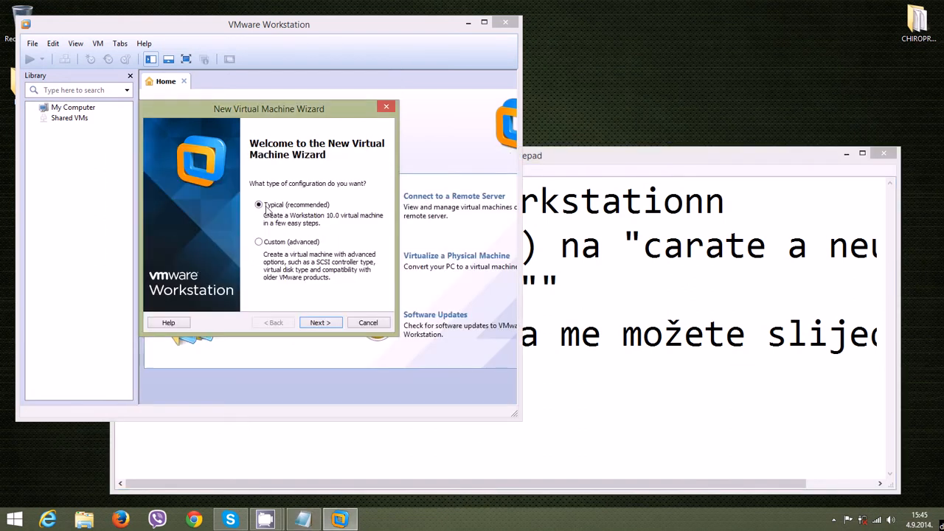
{"action": "left_click", "coordinate": [333, 325]}
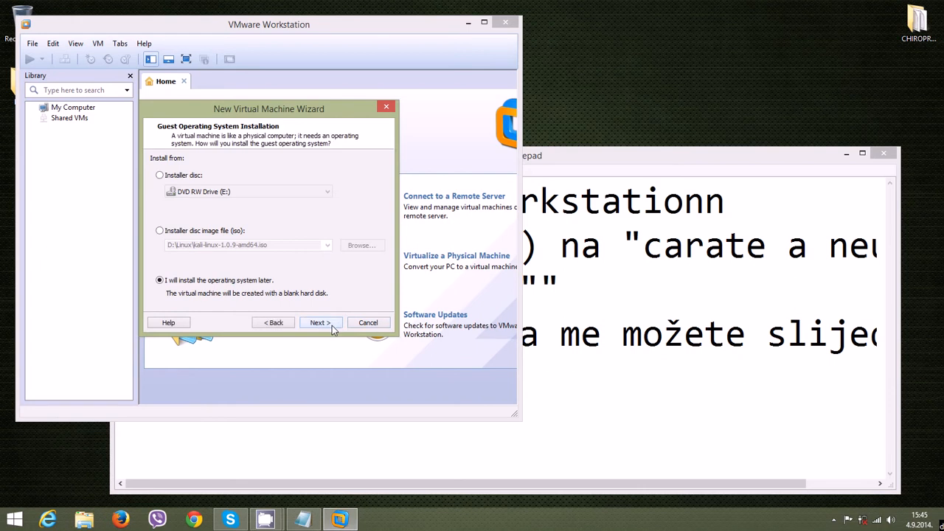
{"action": "left_click", "coordinate": [160, 232]}
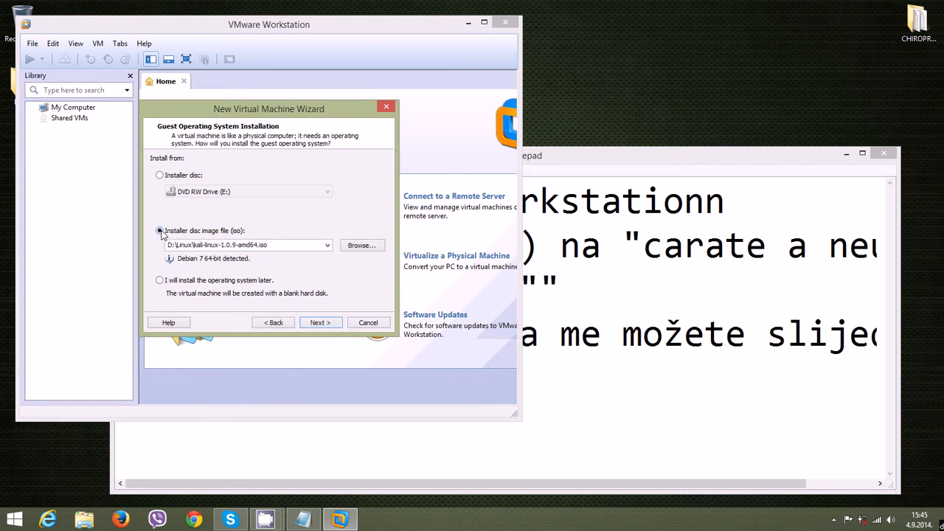
{"action": "left_click", "coordinate": [360, 246]}
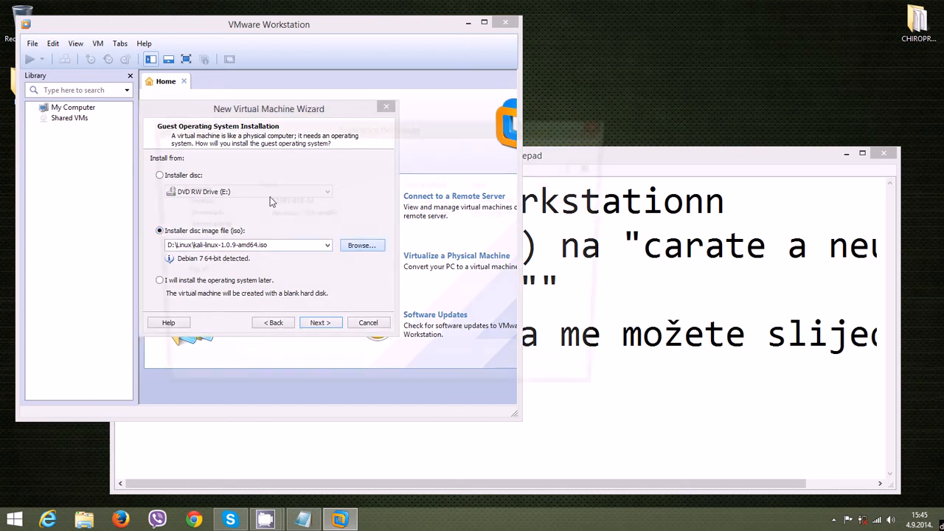
{"action": "left_click", "coordinate": [192, 250]}
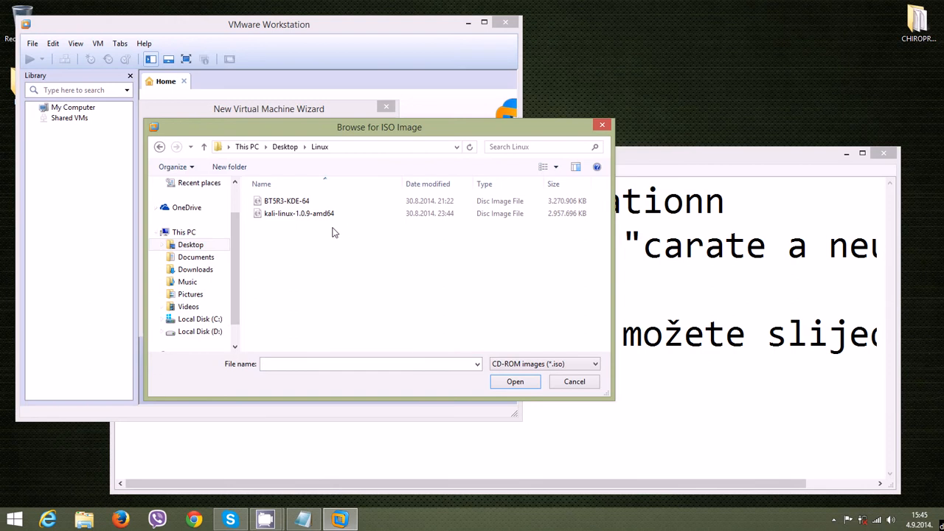
{"action": "left_click", "coordinate": [302, 214]}
{"action": "left_click", "coordinate": [513, 386]}
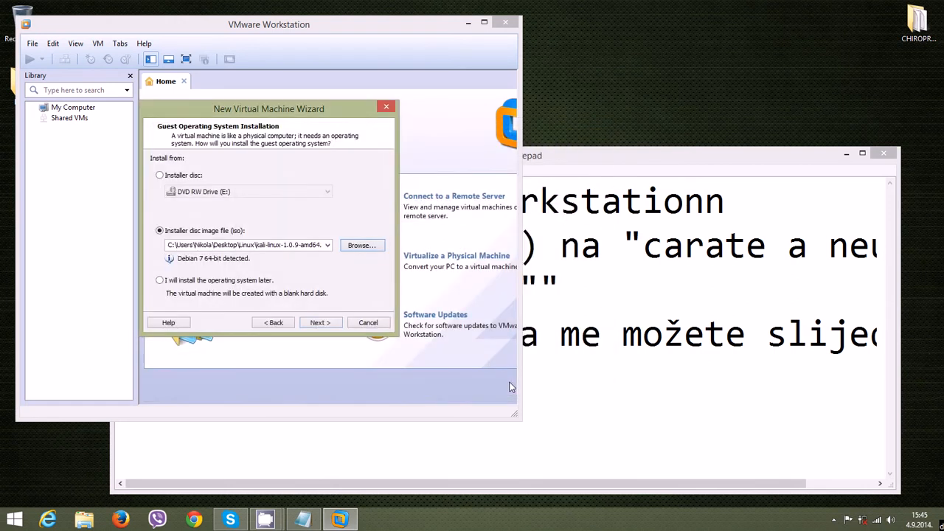
{"action": "left_click", "coordinate": [332, 325]}
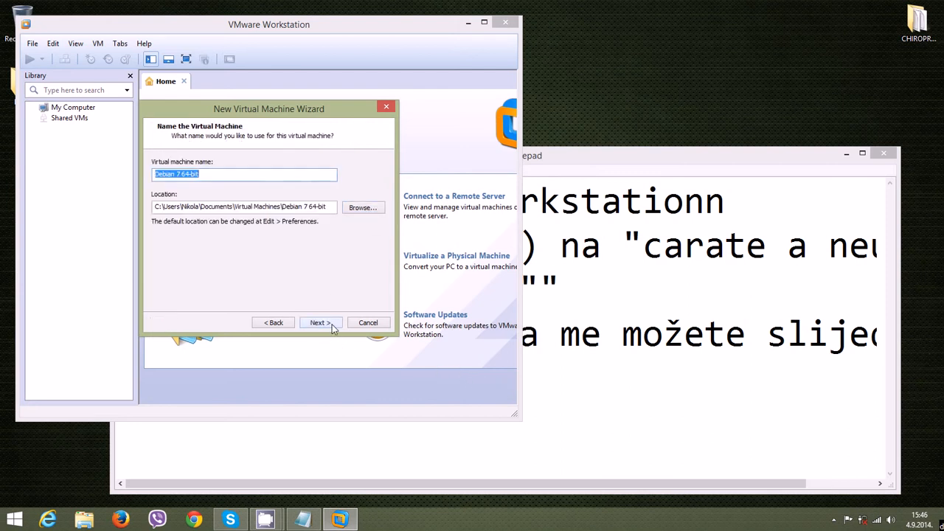
In Notepad, add the fourth instruction over two lines: '4. vi odaberite "debilan" jer nema' and 'kali ponuđen, jebiga'.
{"action": "left_click", "coordinate": [554, 366]}
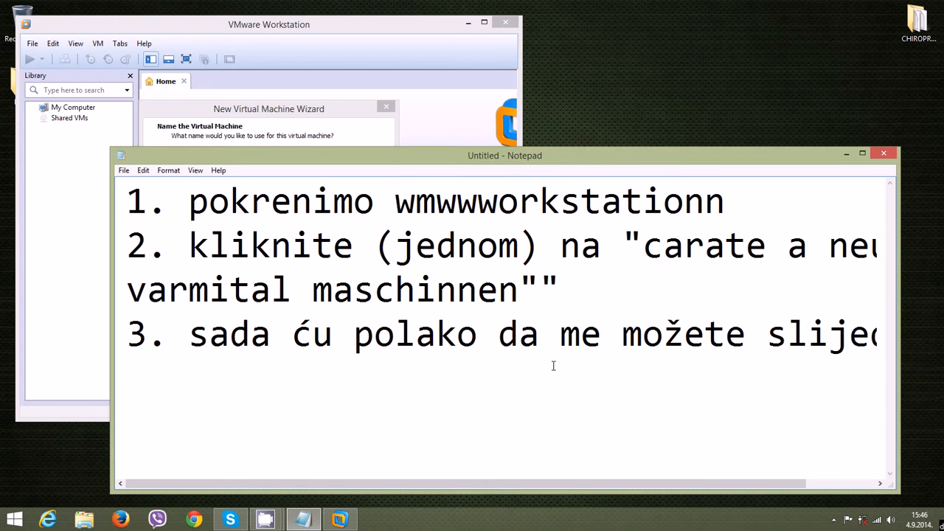
{"action": "type", "text": "4. vi odaber"}
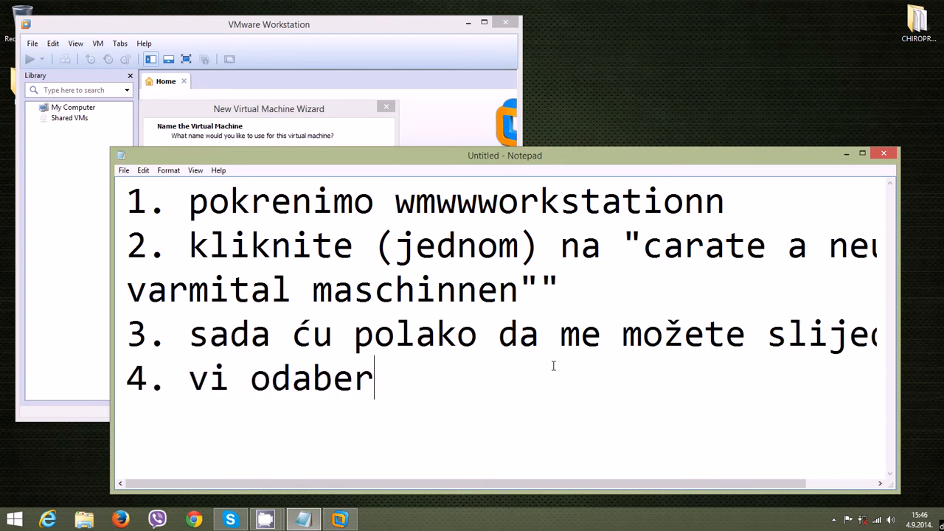
{"action": "type", "text": "ite \"de"}
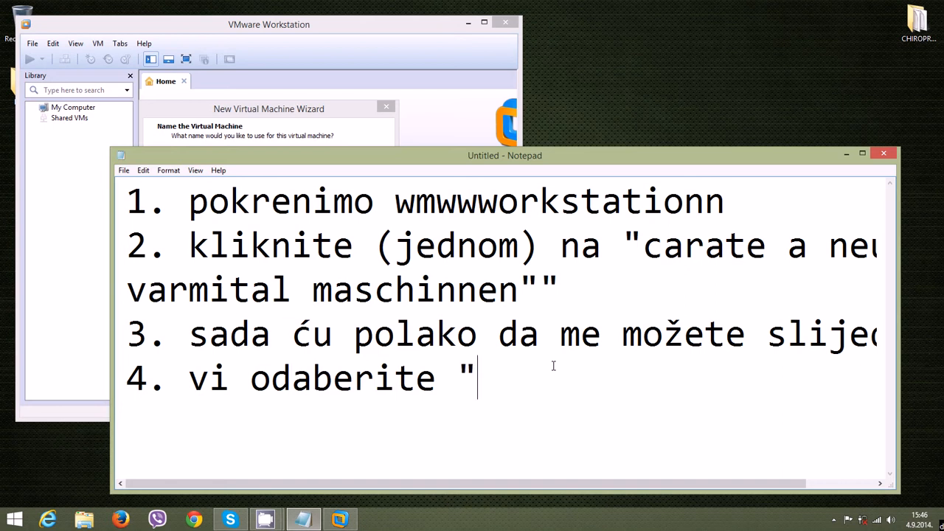
{"action": "type", "text": "bil"}
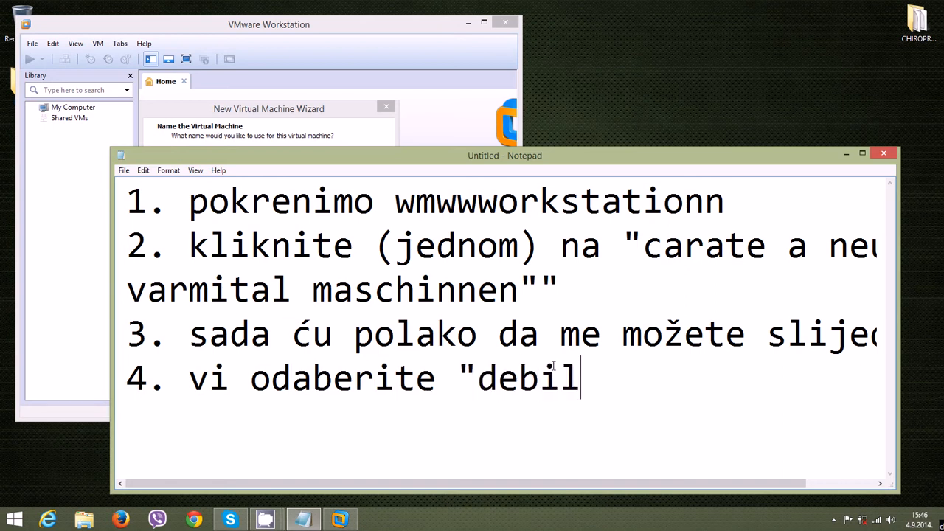
{"action": "type", "text": "an\" jer ne"}
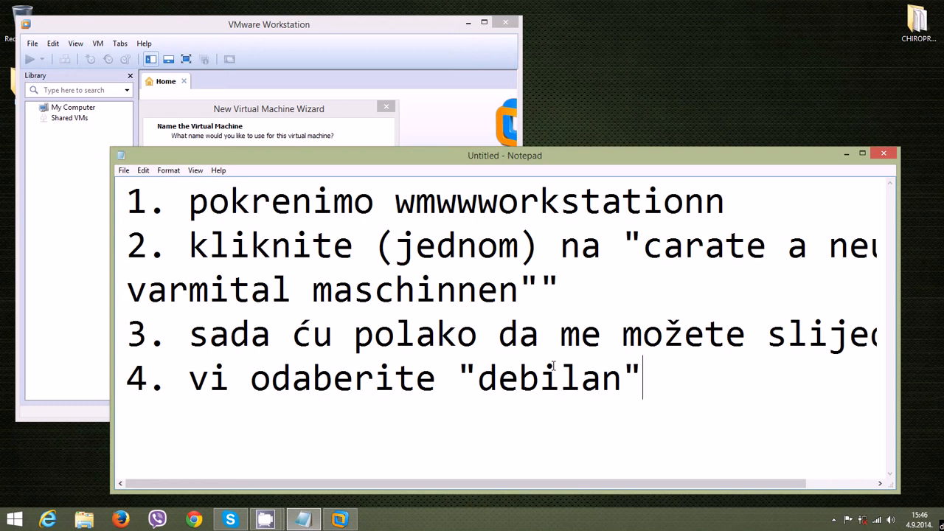
{"action": "type", "text": "ma"}
{"action": "key", "text": "Return"}
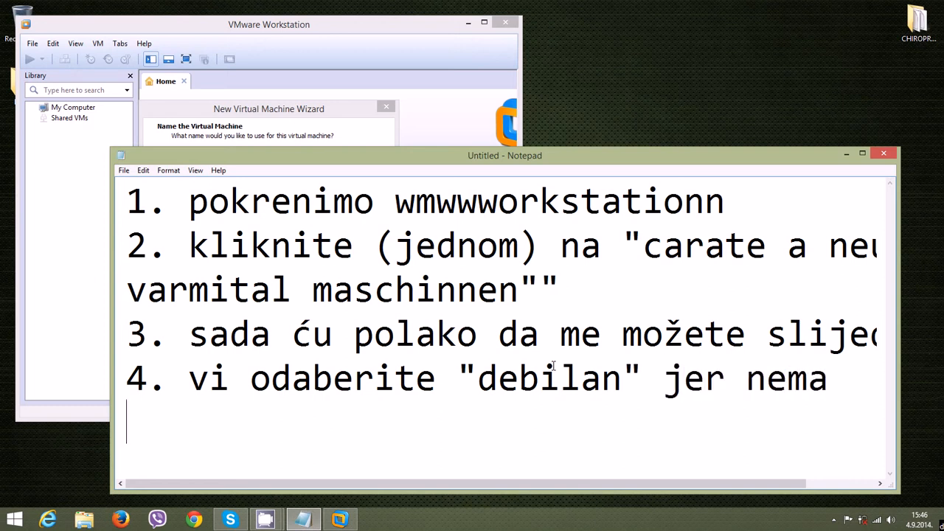
{"action": "type", "text": "kali "}
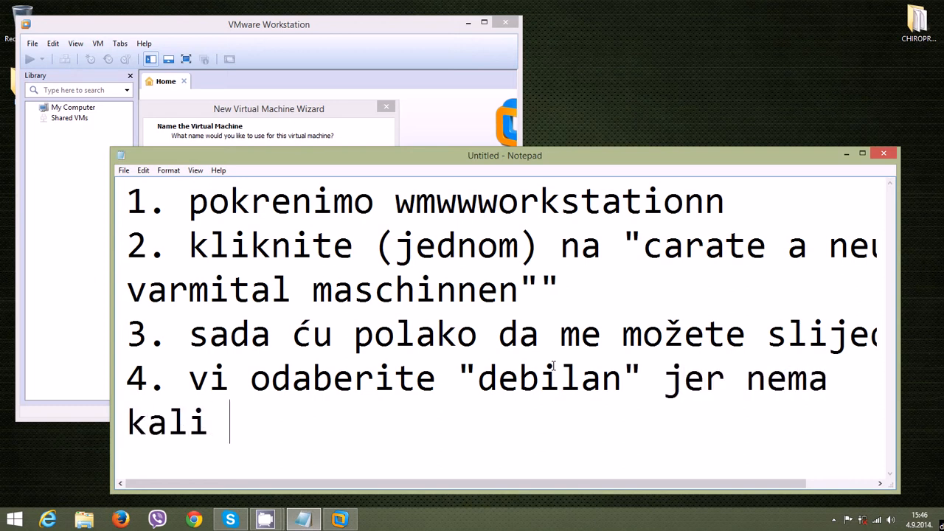
{"action": "type", "text": "ponuđen, jebiga"}
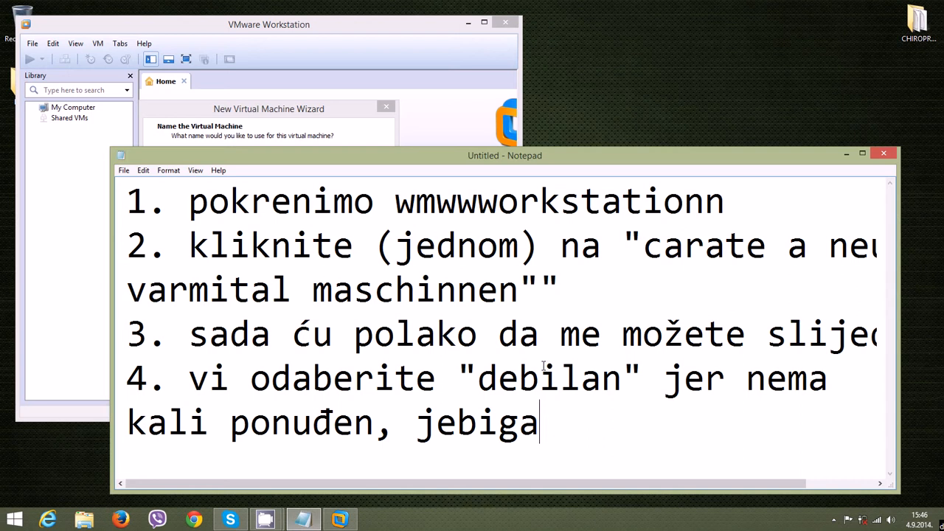
Return to VMware's wizard and accept the name Debian 7 64-bit and the 20 GB split disk, continuing to the summary page.
{"action": "left_click", "coordinate": [361, 47]}
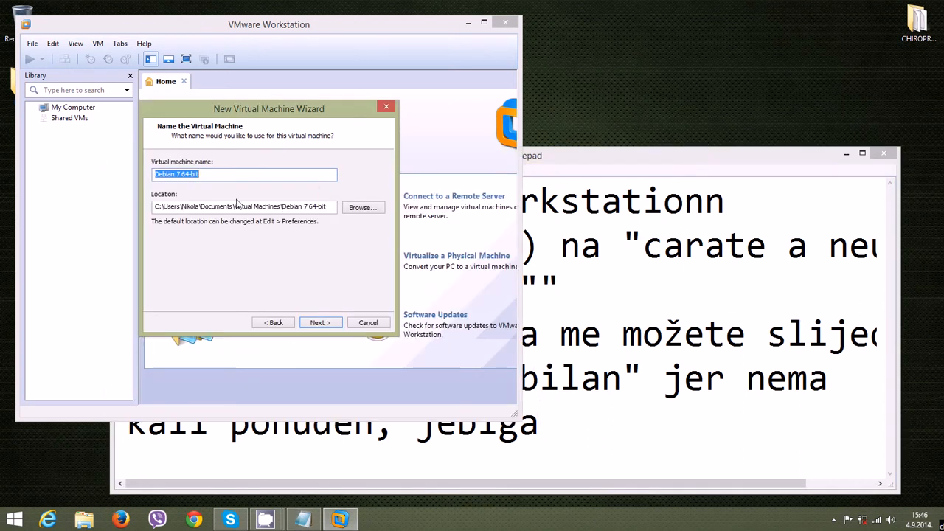
{"action": "left_click", "coordinate": [319, 323]}
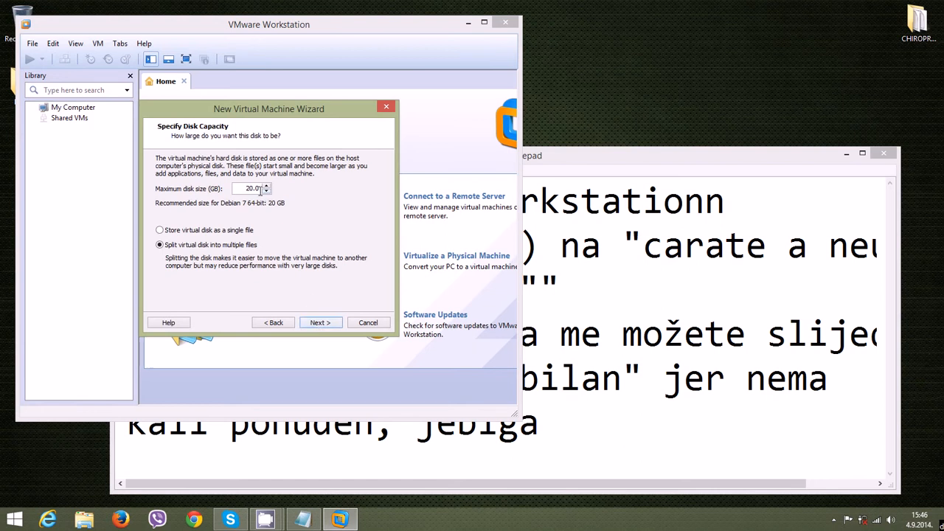
{"action": "left_click", "coordinate": [313, 322]}
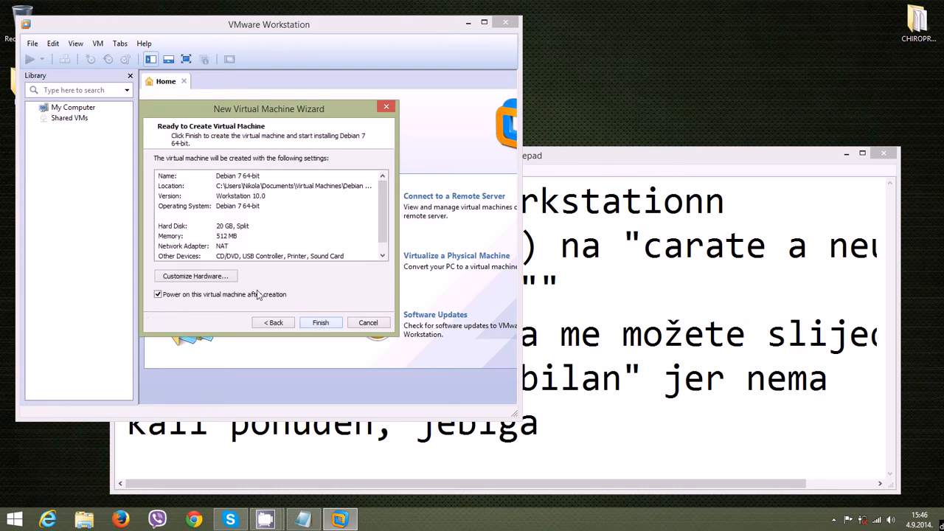
Customize the new virtual machine's hardware by setting its memory to 1024 MB.
{"action": "left_click", "coordinate": [194, 276]}
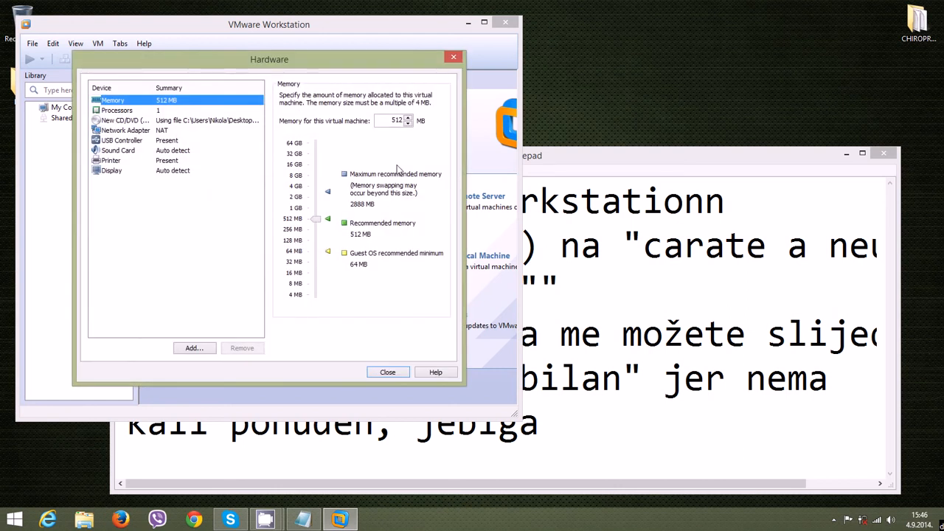
{"action": "left_click", "coordinate": [409, 118]}
{"action": "left_click", "coordinate": [409, 119]}
{"action": "left_click", "coordinate": [409, 118]}
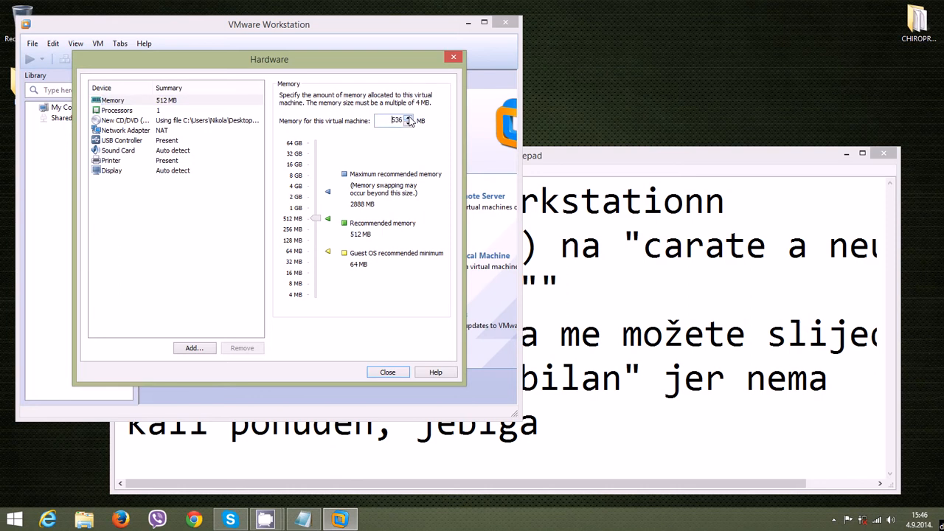
{"action": "left_click", "coordinate": [409, 119]}
{"action": "left_click", "coordinate": [409, 119]}
{"action": "left_click", "coordinate": [409, 119]}
{"action": "left_click", "coordinate": [409, 119]}
{"action": "left_click", "coordinate": [409, 119]}
{"action": "double_click", "coordinate": [392, 116]}
{"action": "type", "text": "1024"}
Replace all of the Notepad text with "ko će ga dočekat ehehehehehehehe".
{"action": "left_click", "coordinate": [556, 443]}
{"action": "left_click_drag", "start_coordinate": [558, 442], "coordinate": [84, 204]}
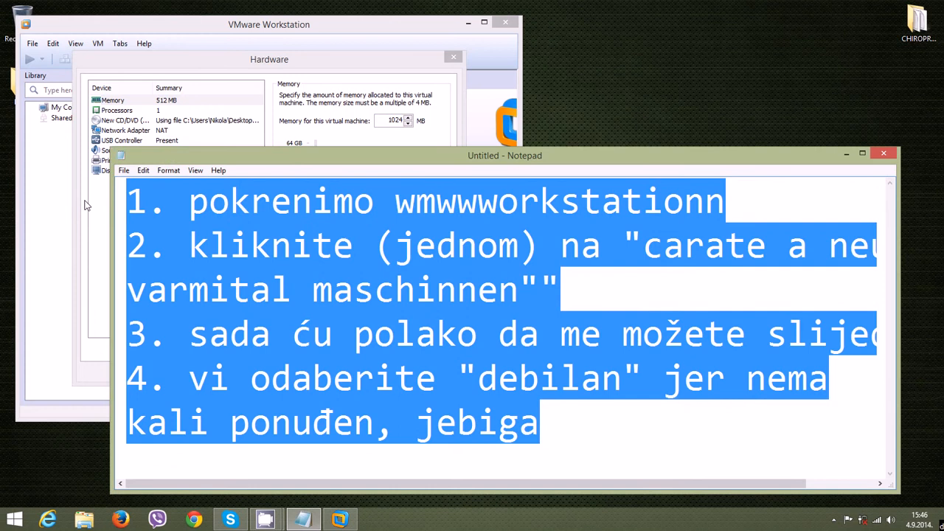
{"action": "type", "text": "ko će ga "}
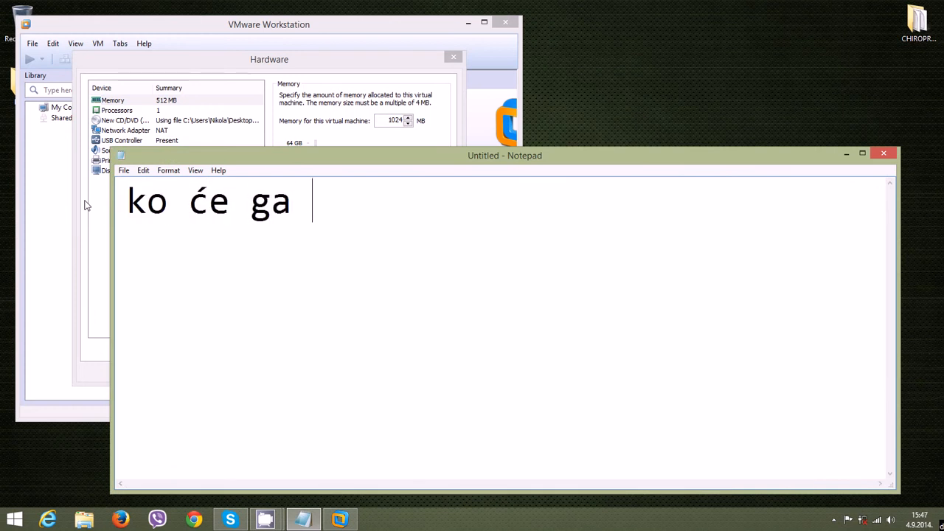
{"action": "type", "text": "dočekat "}
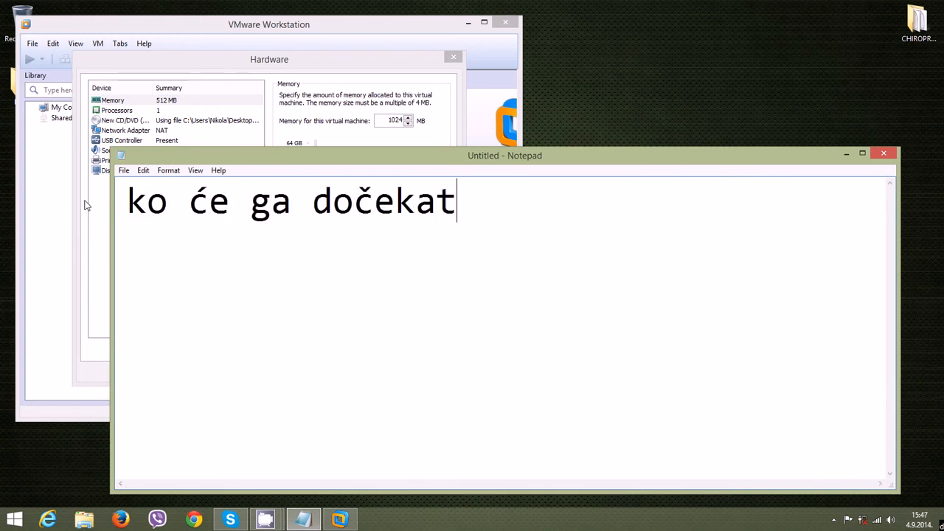
{"action": "type", "text": "ehehehehehehehe"}
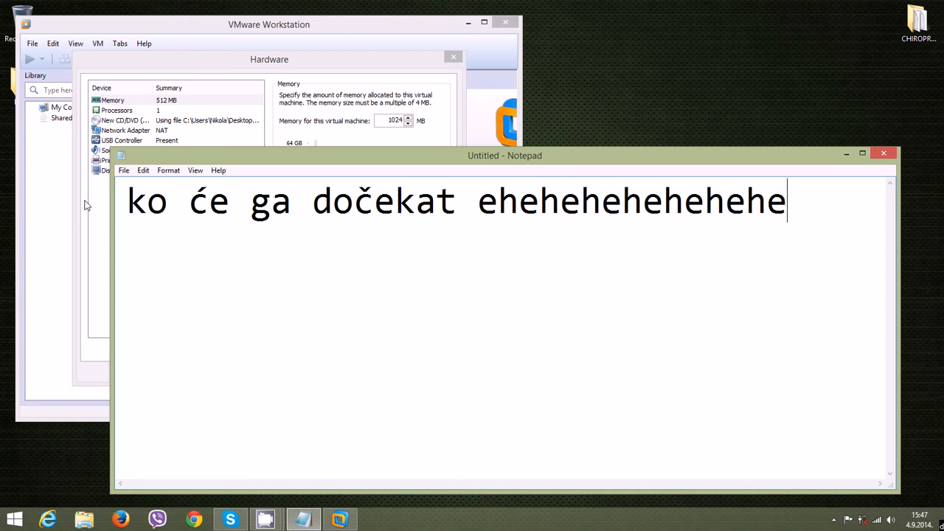
Close VMware's hardware settings, finish creating the virtual machine and dismiss the removable devices hint.
{"action": "left_click", "coordinate": [395, 65]}
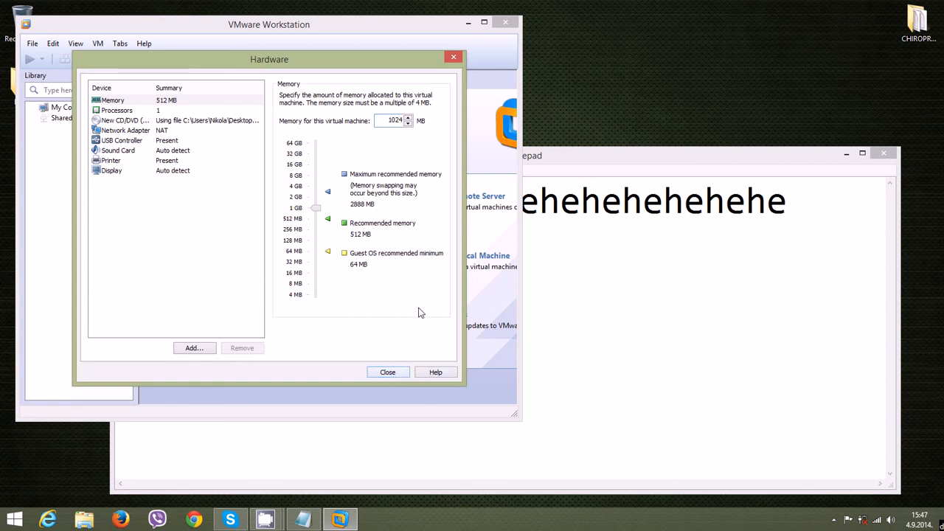
{"action": "left_click", "coordinate": [385, 372]}
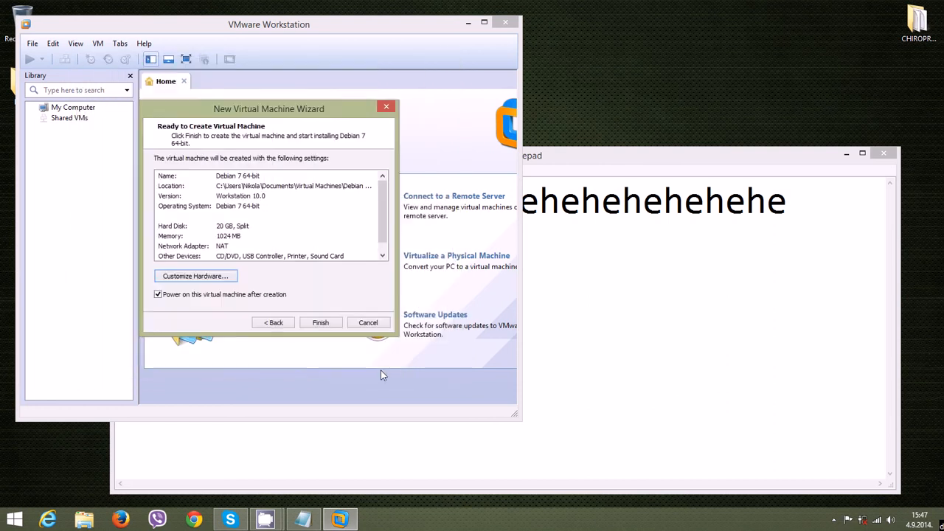
{"action": "left_click", "coordinate": [329, 326]}
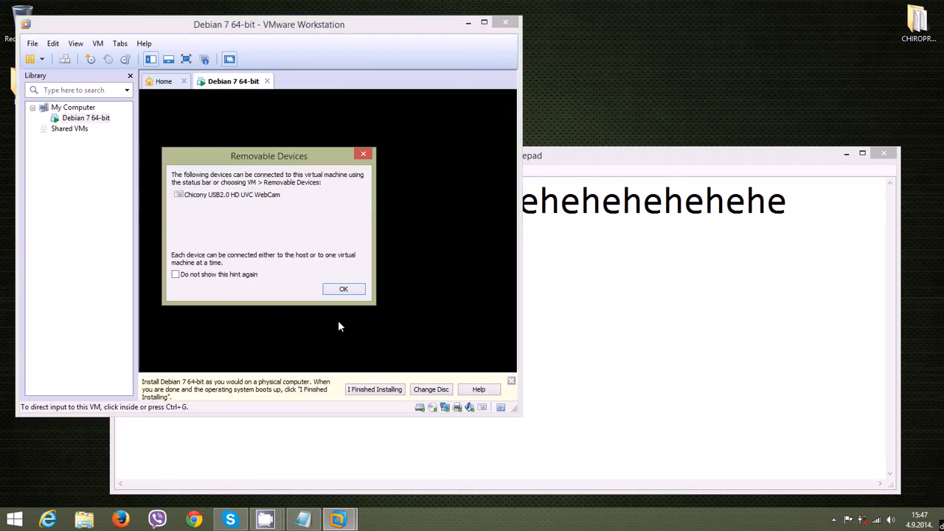
{"action": "left_click", "coordinate": [344, 288]}
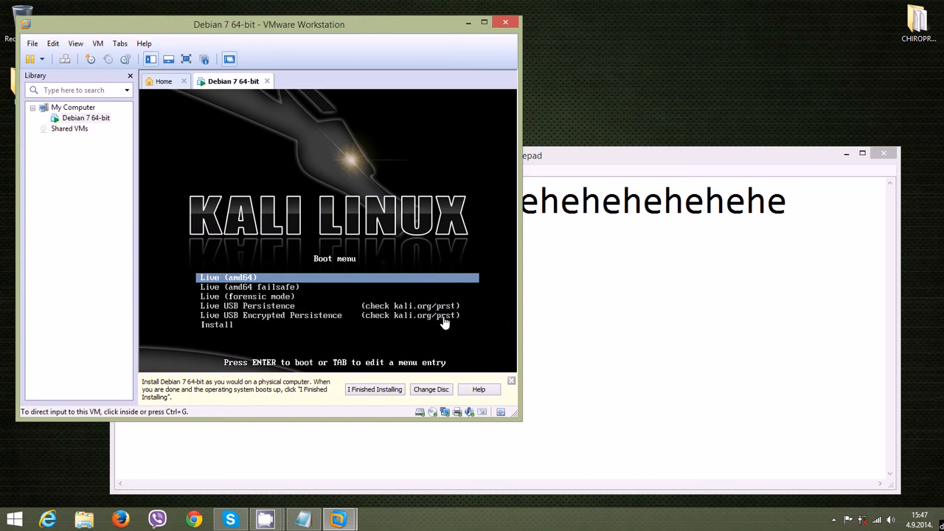
In the virtual machine's Kali Linux boot menu, browse the entries and boot Live (amd64).
{"action": "left_click", "coordinate": [445, 322]}
{"action": "key", "text": "Down"}
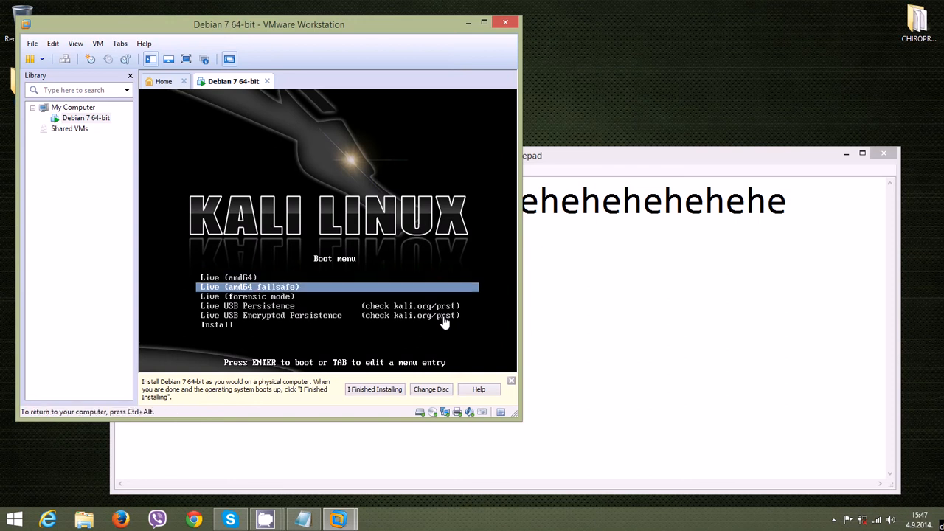
{"action": "key", "text": "Down"}
{"action": "key", "text": "Down"}
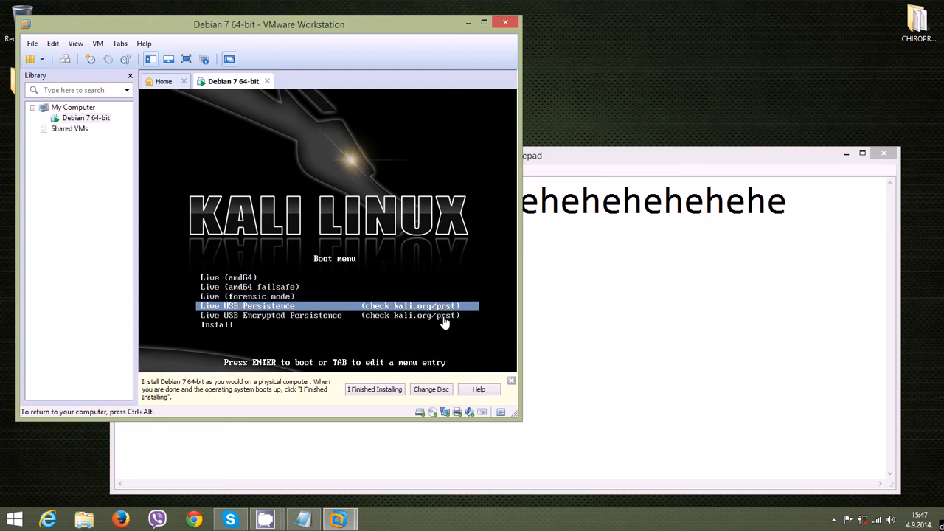
{"action": "key", "text": "Up"}
{"action": "key", "text": "Up"}
{"action": "key", "text": "Up"}
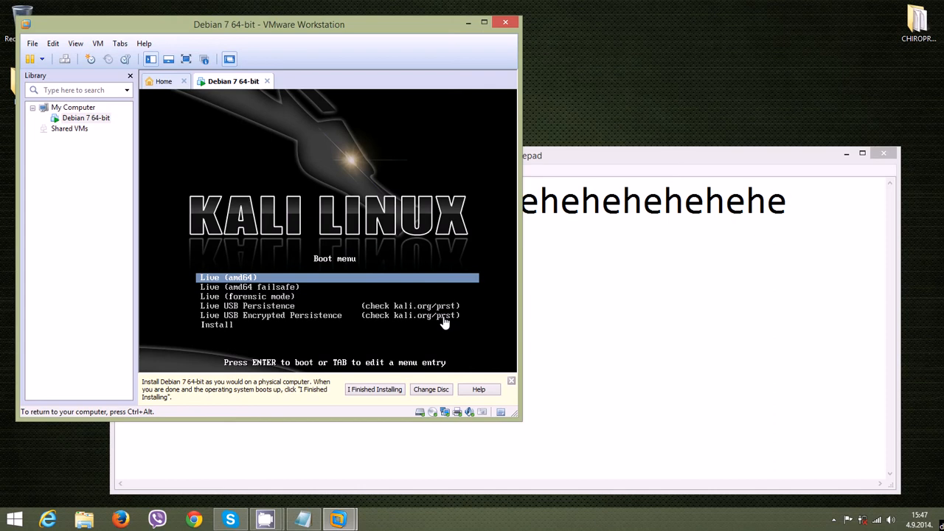
{"action": "key", "text": "Return"}
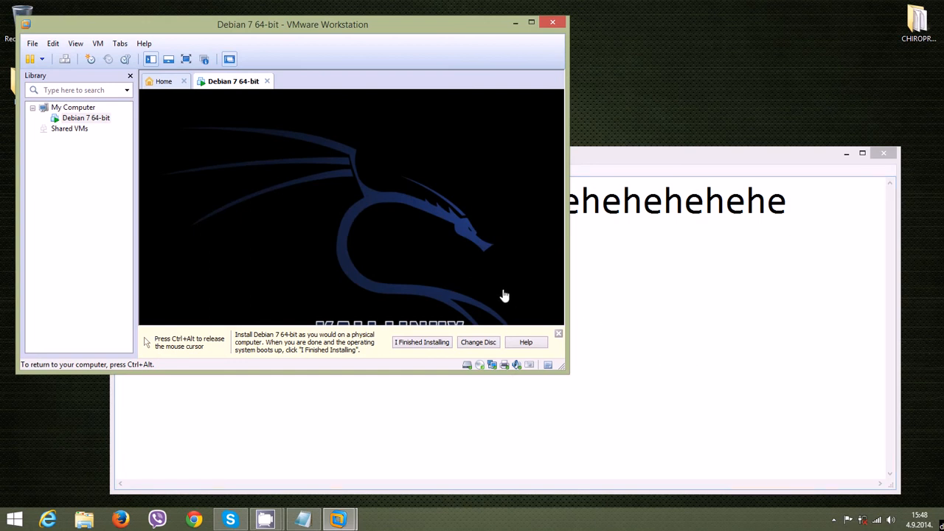
Switch to Notepad and replace its text with "eto ga sad na, sad kao sere", followed by a line break.
{"action": "left_click", "coordinate": [592, 303]}
{"action": "left_click_drag", "start_coordinate": [796, 207], "coordinate": [62, 216]}
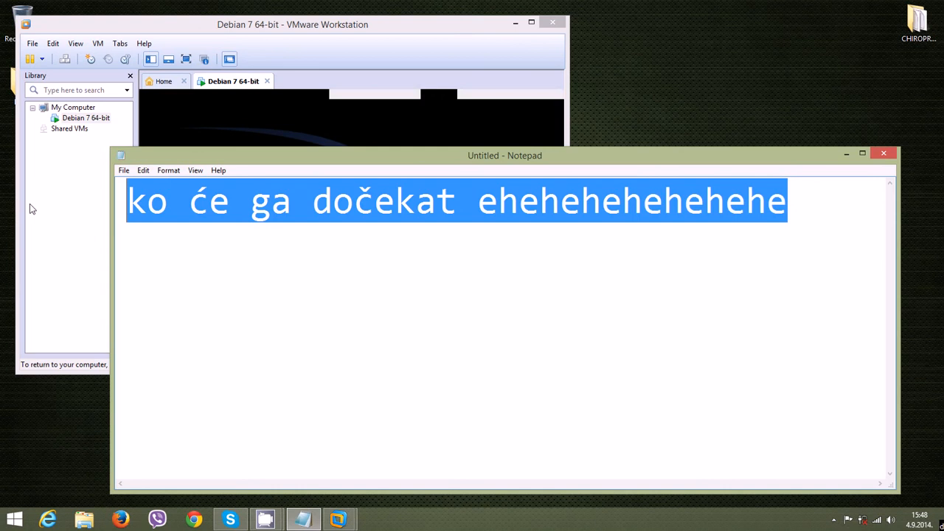
{"action": "type", "text": "eto"}
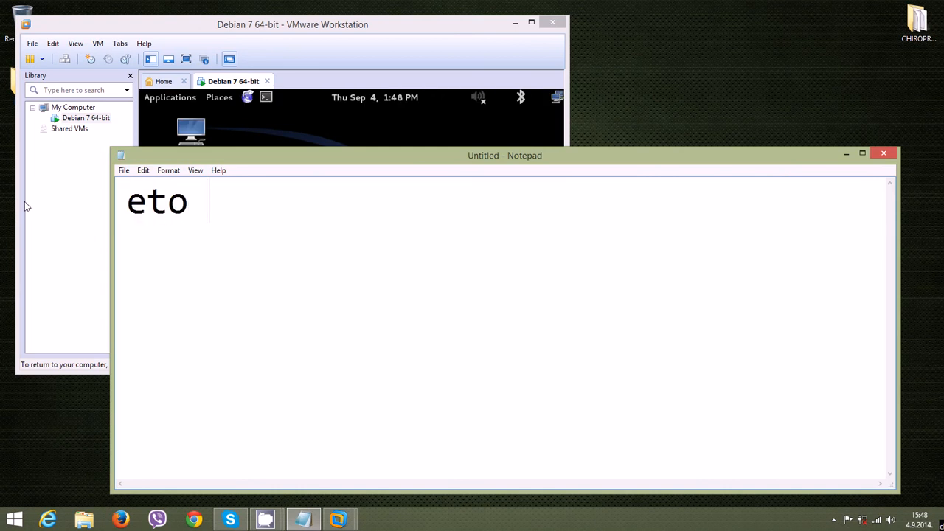
{"action": "type", "text": " ga sad na"}
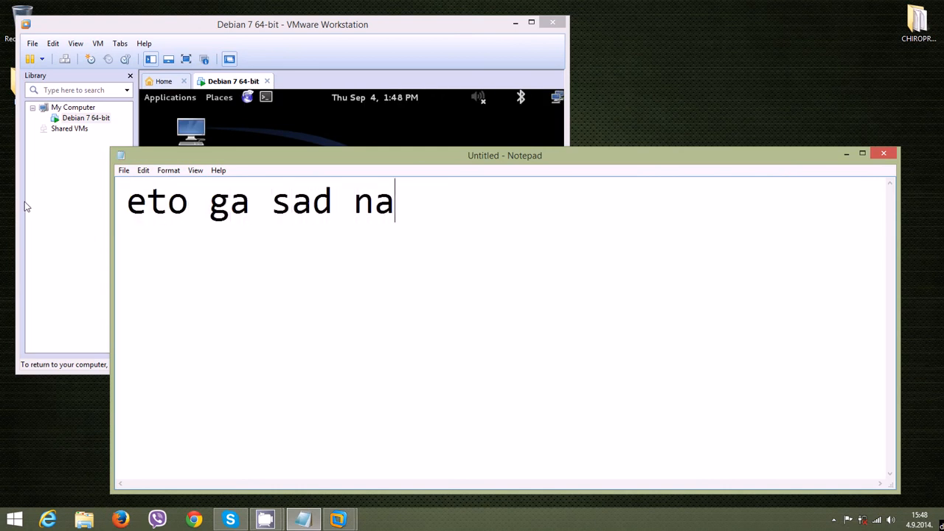
{"action": "type", "text": ", sad kao sere"}
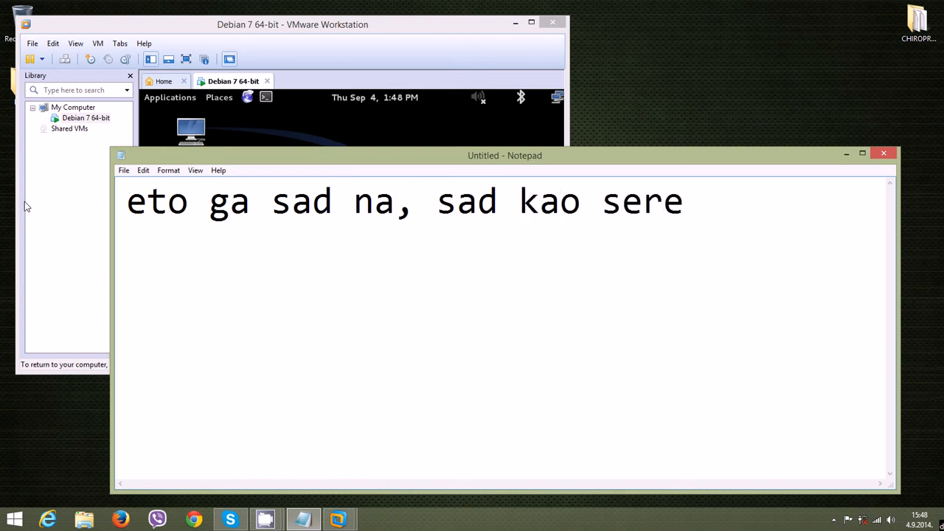
{"action": "key", "text": "Return"}
Return to VMware Workstation, maximize its window to view the Kali desktop, and restore the window to its smaller size.
{"action": "left_click", "coordinate": [345, 31]}
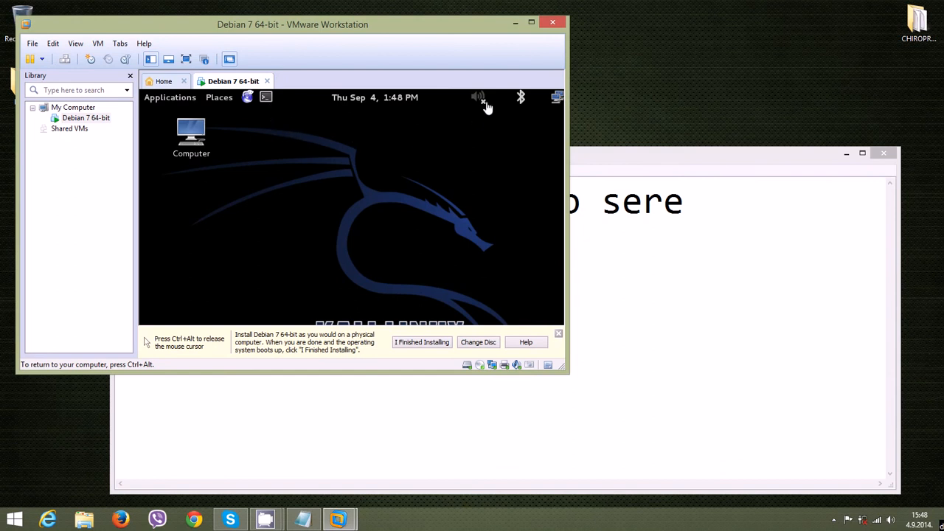
{"action": "left_click", "coordinate": [532, 22]}
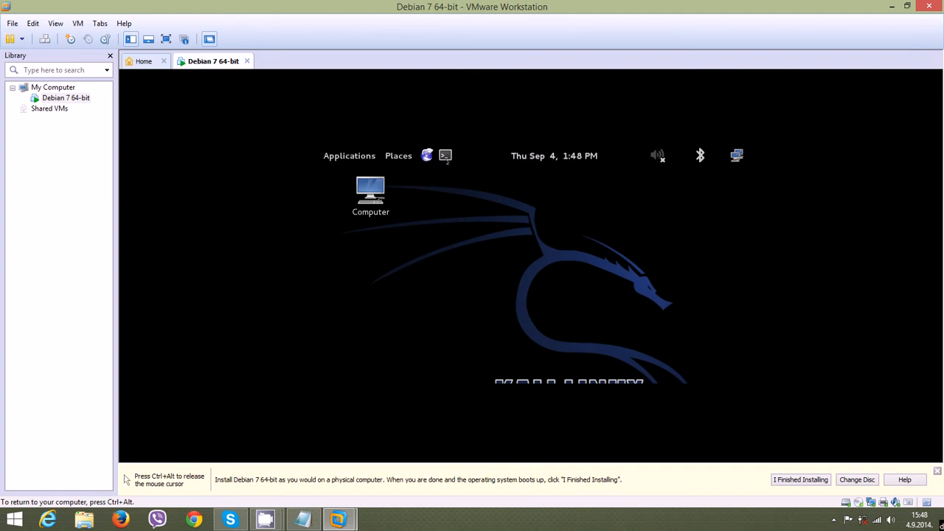
{"action": "left_click", "coordinate": [908, 6]}
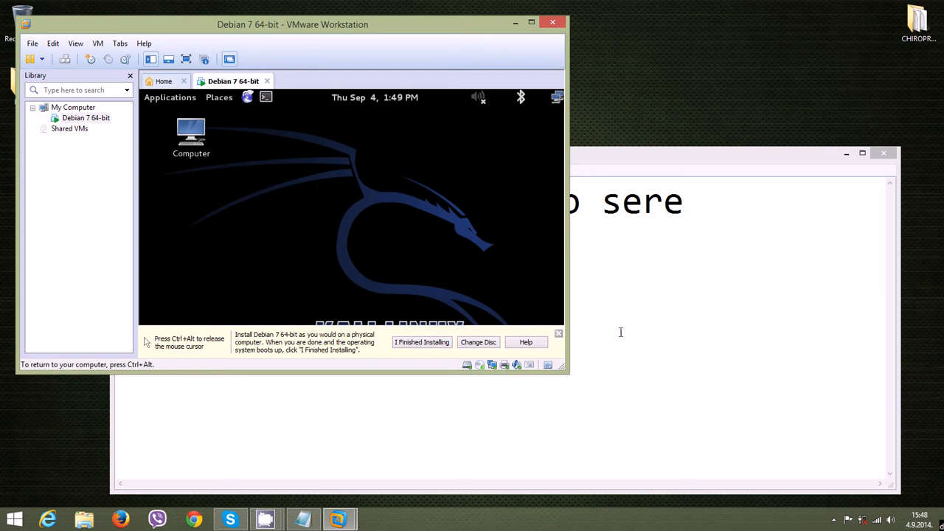
Open a terminal on the Kali desktop and submit the line "ja sam terminal faggot".
{"action": "left_click", "coordinate": [265, 96]}
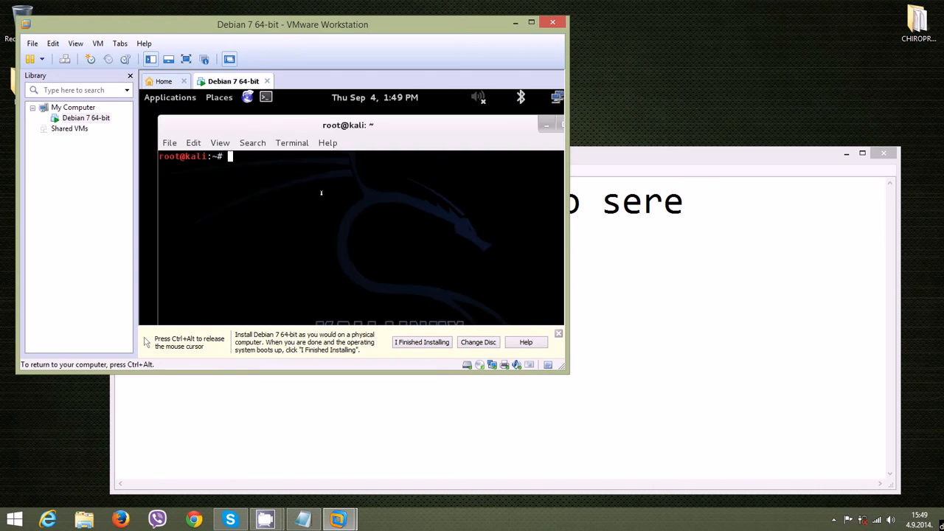
{"action": "type", "text": "ja sam terminal fag"}
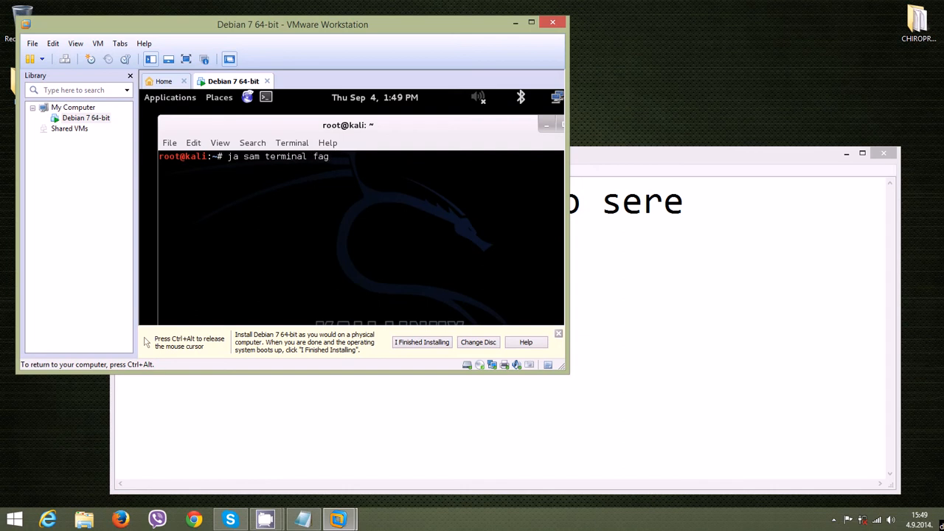
{"action": "type", "text": "go"}
{"action": "key", "text": "Return"}
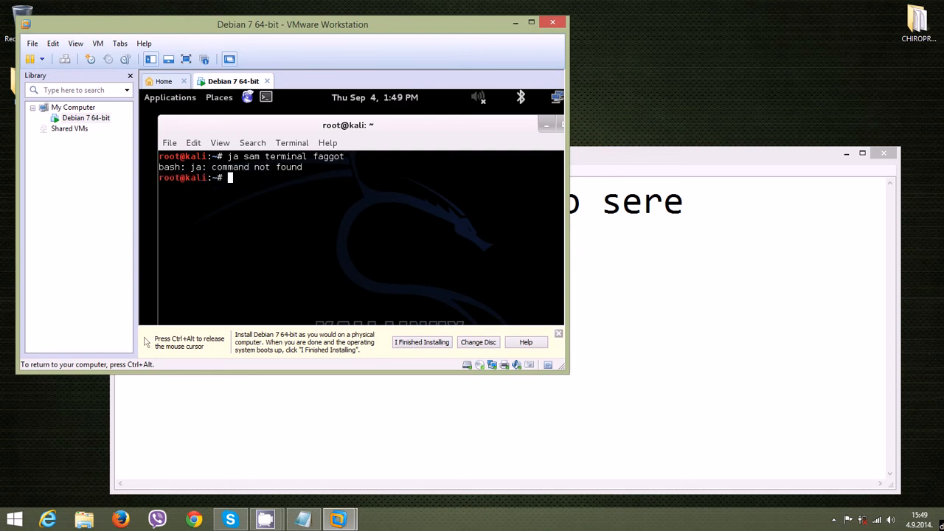
Switch to Notepad and replace its text with "dobro, to je to, malo sam zaboravio komande" and a second line "samo malo...".
{"action": "left_click", "coordinate": [728, 308]}
{"action": "key", "text": "ctrl+a"}
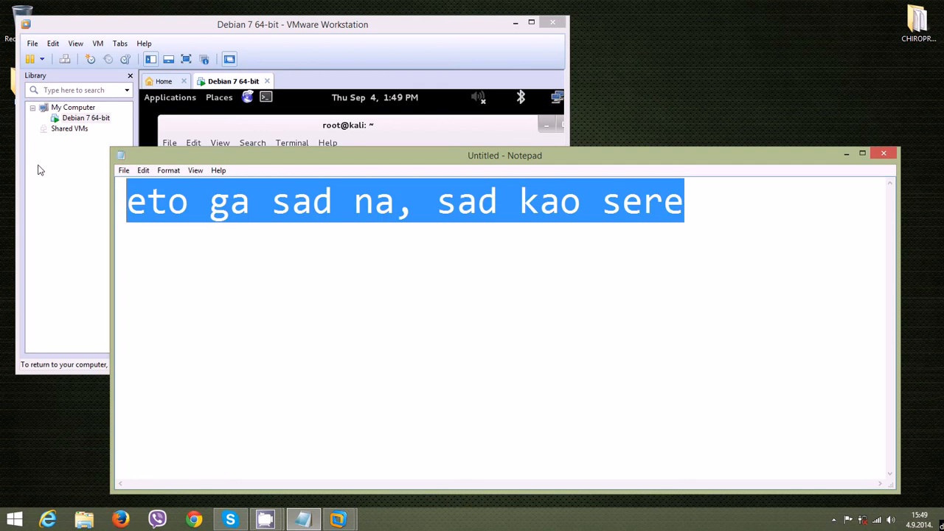
{"action": "type", "text": "dobro"}
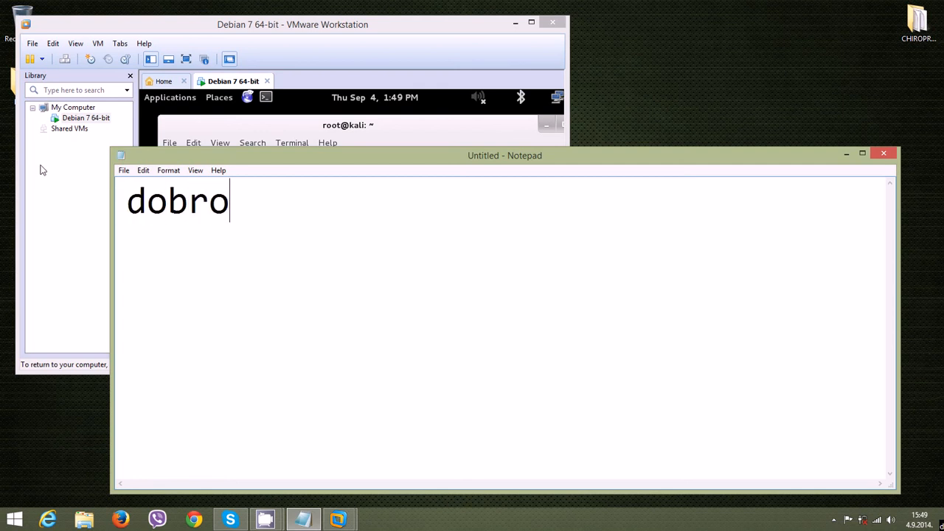
{"action": "type", "text": ", to je "}
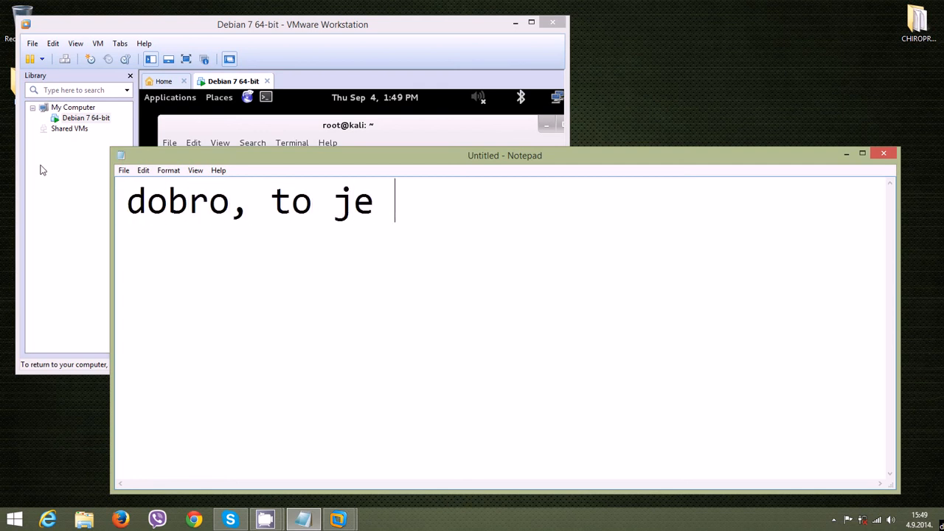
{"action": "type", "text": "to, "}
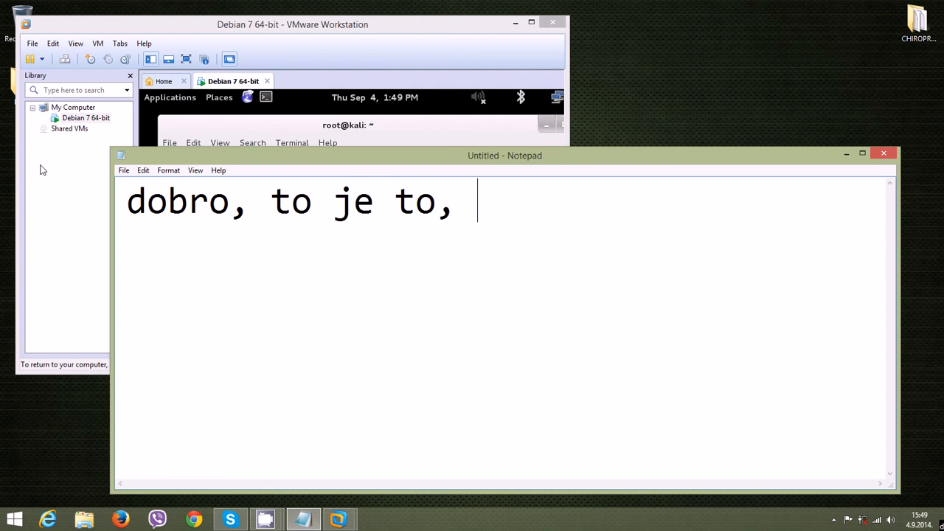
{"action": "type", "text": "malo sam zaboravio komande"}
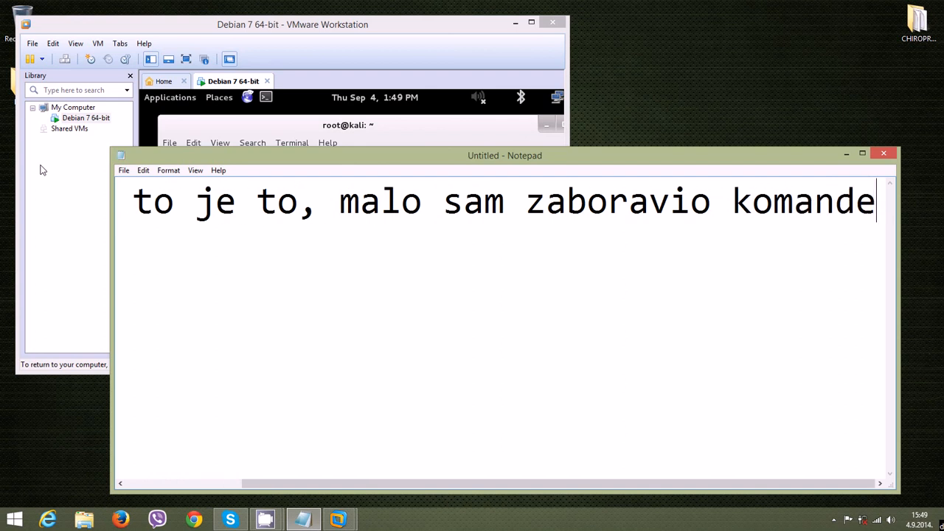
{"action": "key", "text": "Return"}
{"action": "type", "text": "samo"}
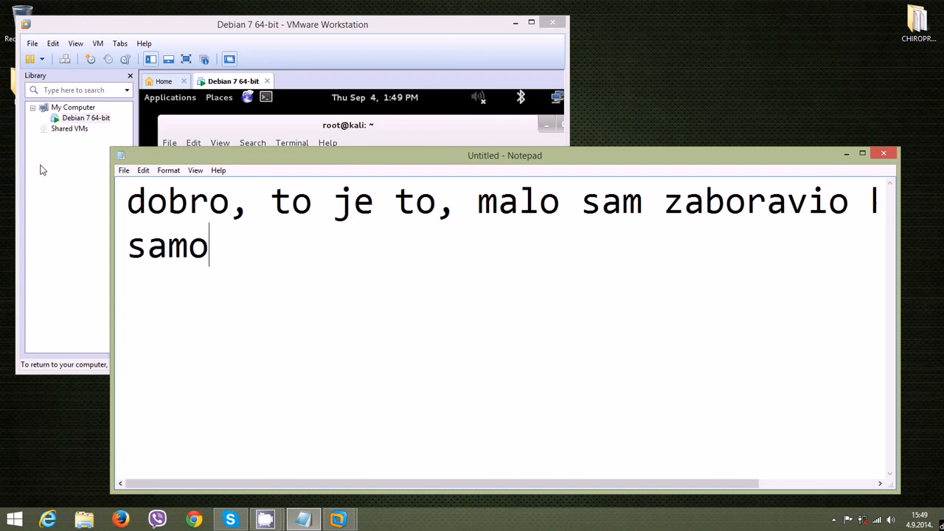
{"action": "type", "text": " malo..."}
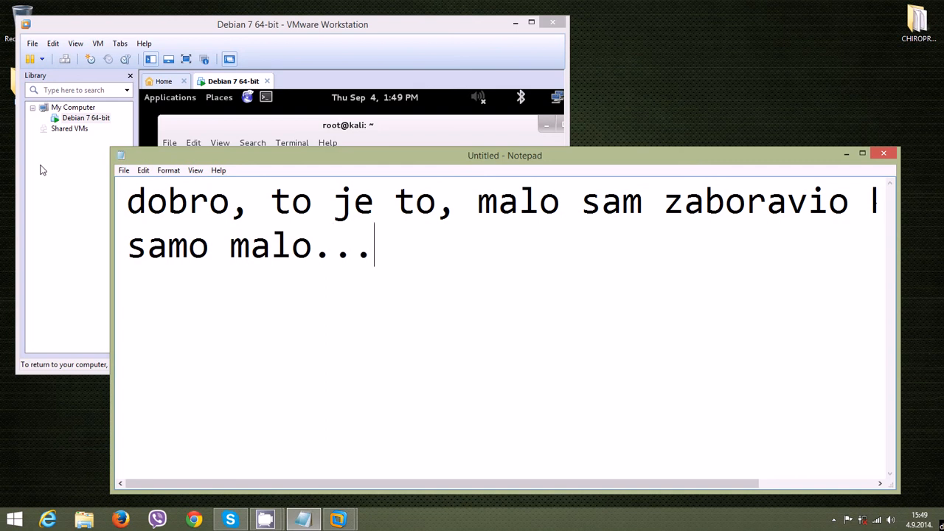
Return to the Kali terminal in VMware Workstation, submit the line "sperma ," and enter "a u kurac" at the following prompt.
{"action": "left_click", "coordinate": [290, 44]}
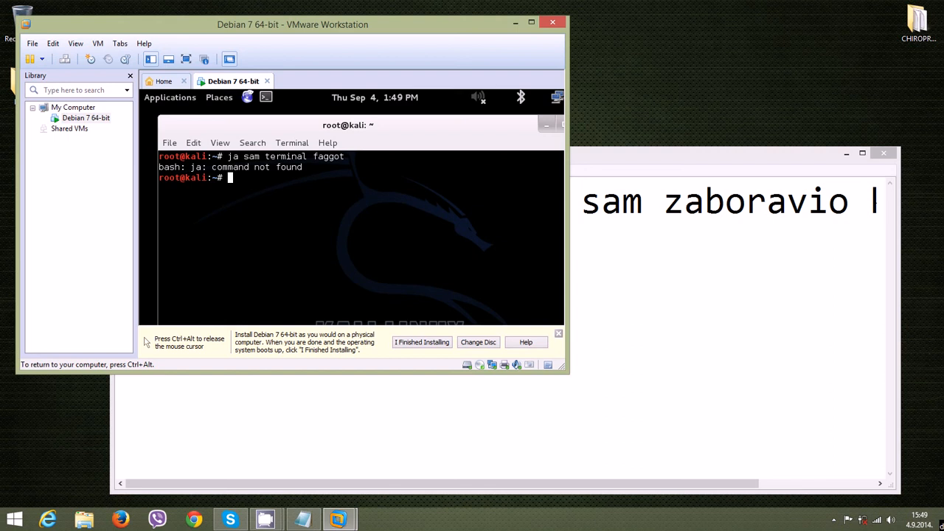
{"action": "type", "text": "sperma"}
{"action": "type", "text": " /ng"}
{"action": "key", "text": "BackSpace"}
{"action": "key", "text": "BackSpace"}
{"action": "key", "text": "BackSpace"}
{"action": "type", "text": ","}
{"action": "key", "text": "Return"}
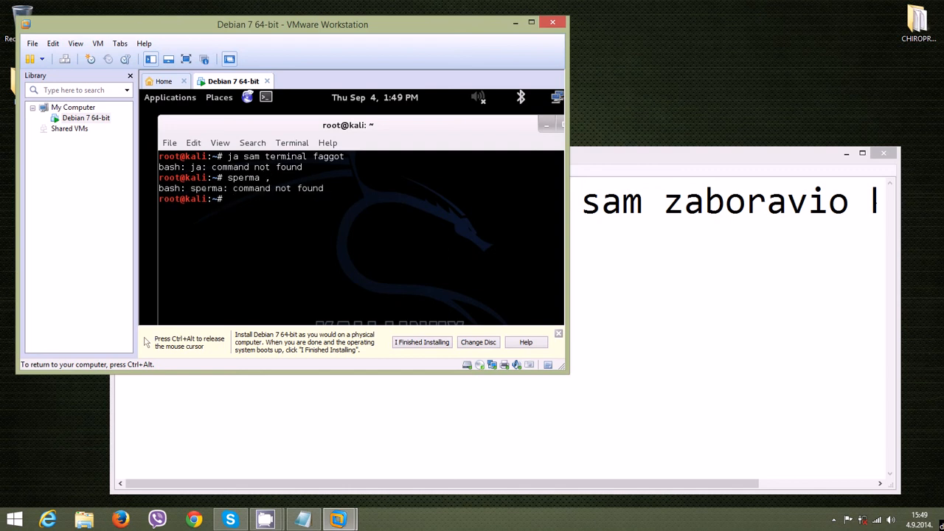
{"action": "type", "text": "a u kurac"}
Switch to Notepad and add the lines "ma to je to uglavnom, podigli smo ga" and "eehehehehehehehehe" below the existing text.
{"action": "left_click", "coordinate": [789, 342]}
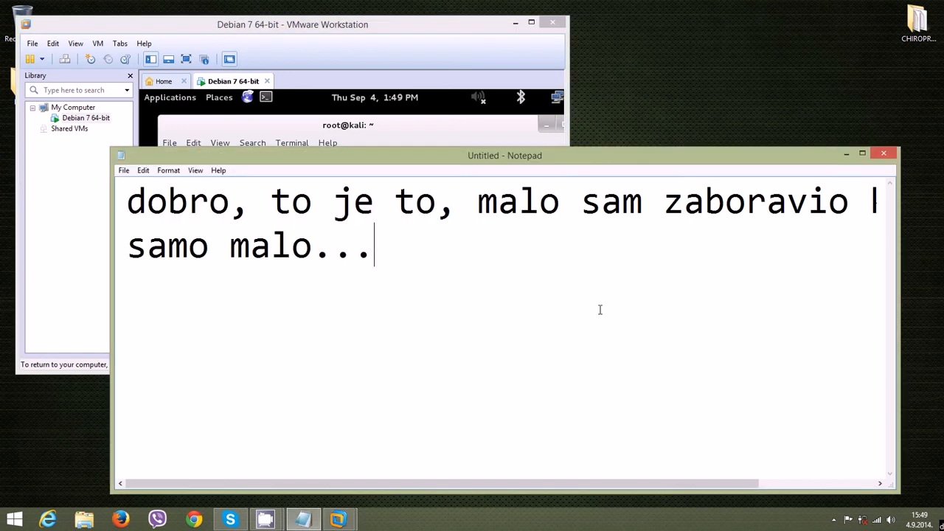
{"action": "key", "text": "Return"}
{"action": "type", "text": "ma t"}
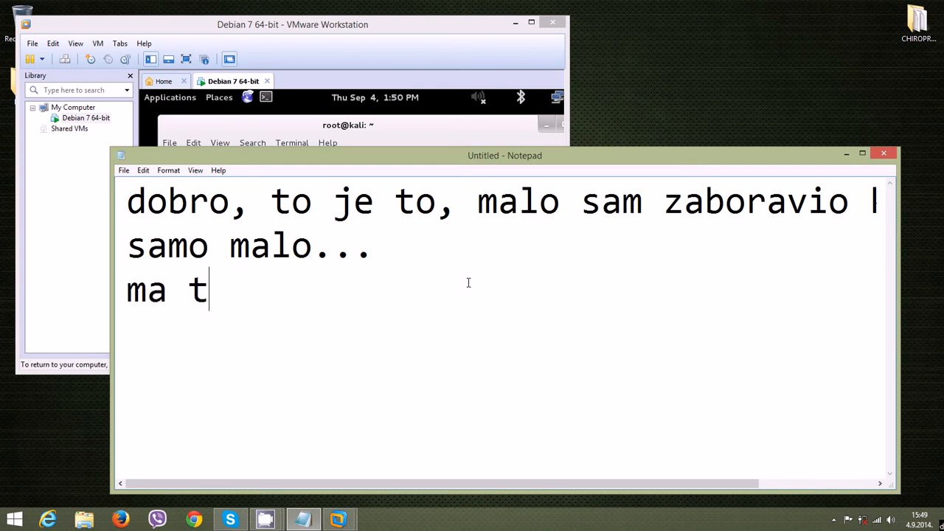
{"action": "type", "text": "o je to uglavn"}
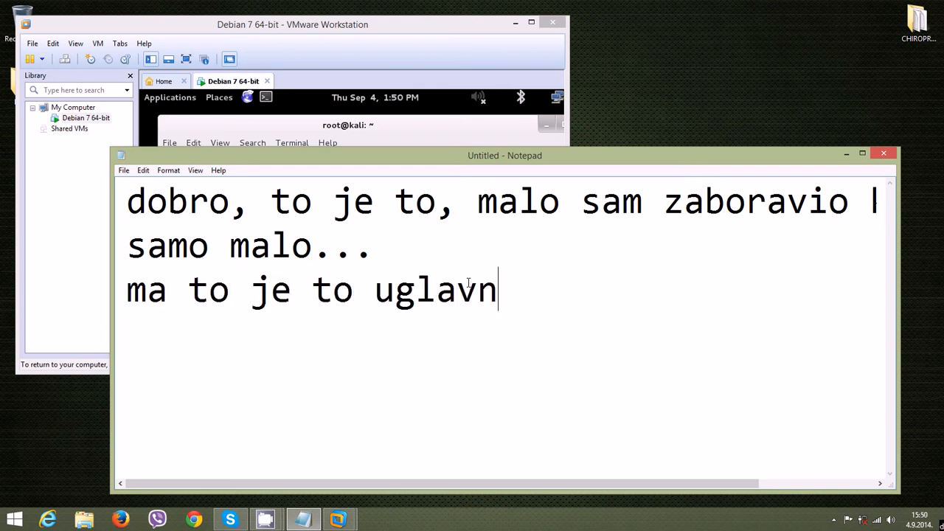
{"action": "key", "text": "BackSpace"}
{"action": "type", "text": "nom, podigli "}
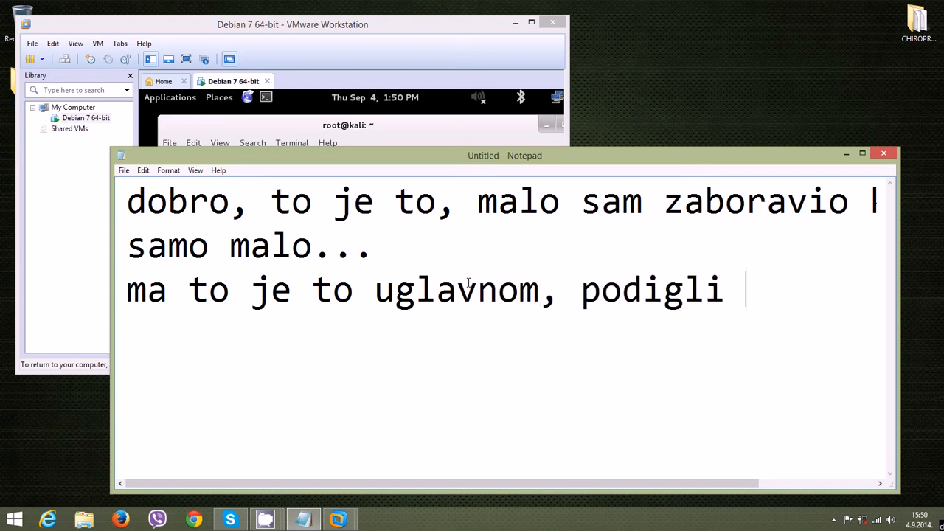
{"action": "type", "text": "smo gaeje"}
{"action": "key", "text": "BackSpace"}
{"action": "key", "text": "BackSpace"}
{"action": "type", "text": "e"}
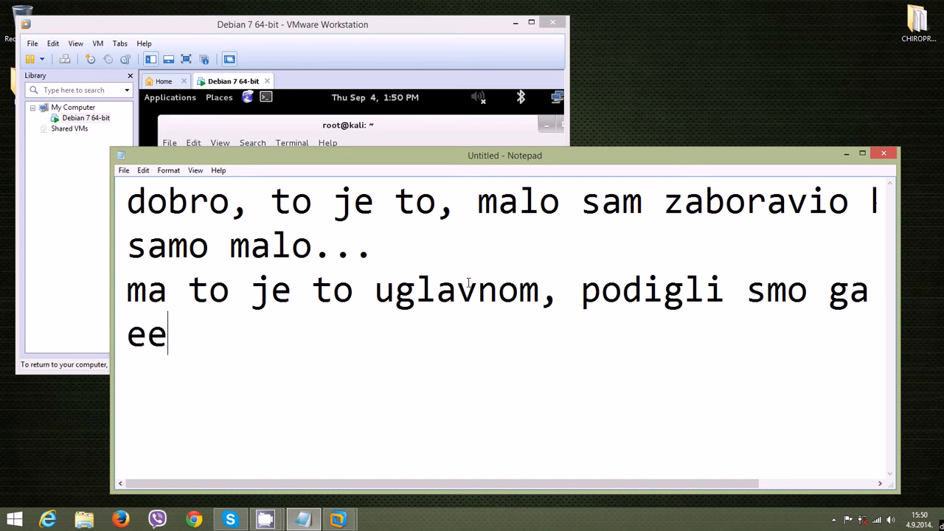
{"action": "type", "text": "hehehehehehehehe"}
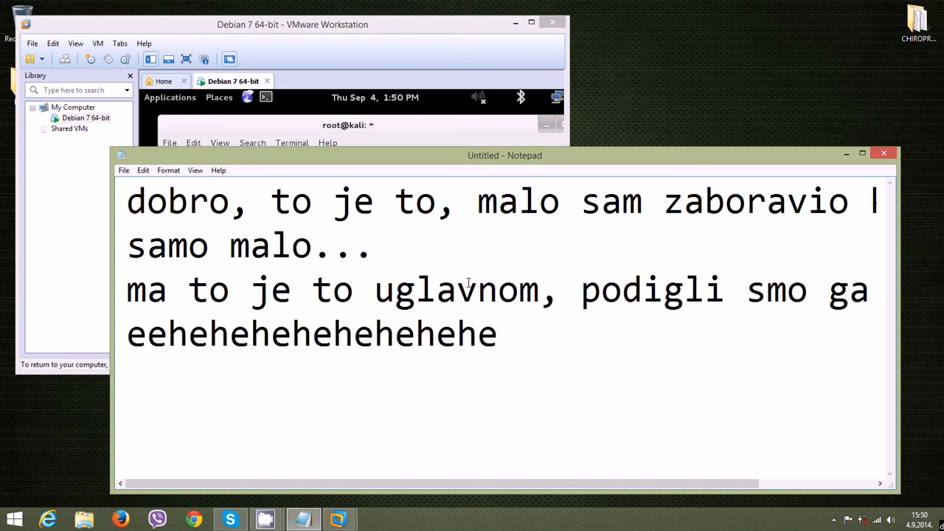
Replace all the Notepad text with "lajikk, sabuscriajb, and suhre....".
{"action": "left_click_drag", "start_coordinate": [546, 335], "coordinate": [107, 200]}
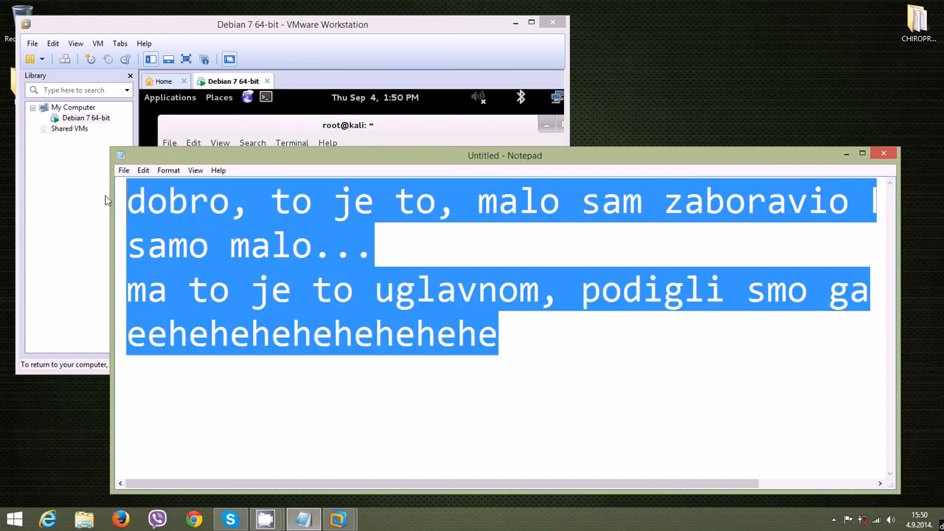
{"action": "type", "text": "lajikk, sabu"}
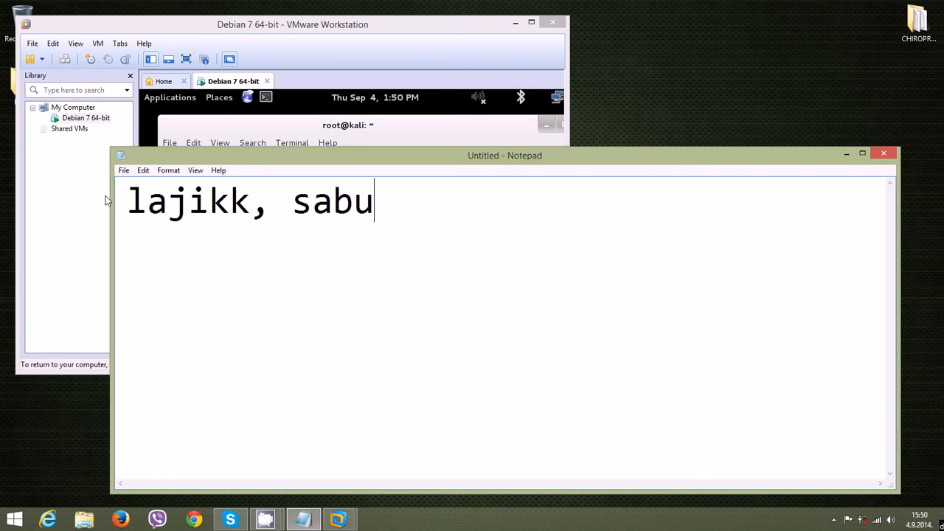
{"action": "type", "text": "scriaj"}
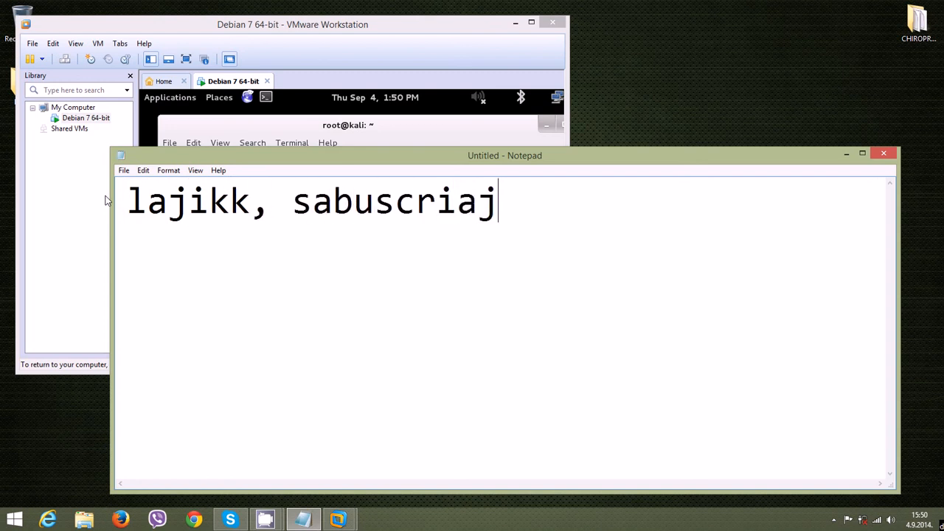
{"action": "type", "text": "b, and"}
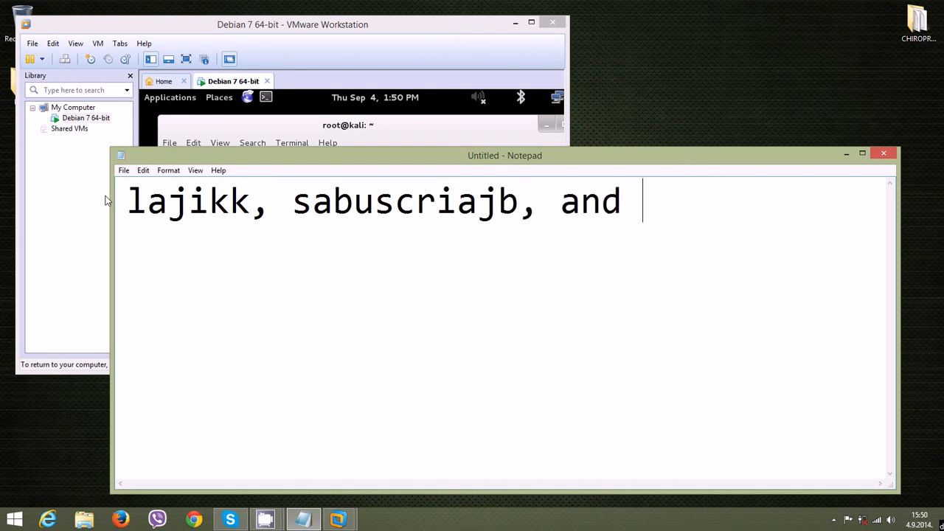
{"action": "type", "text": " suh"}
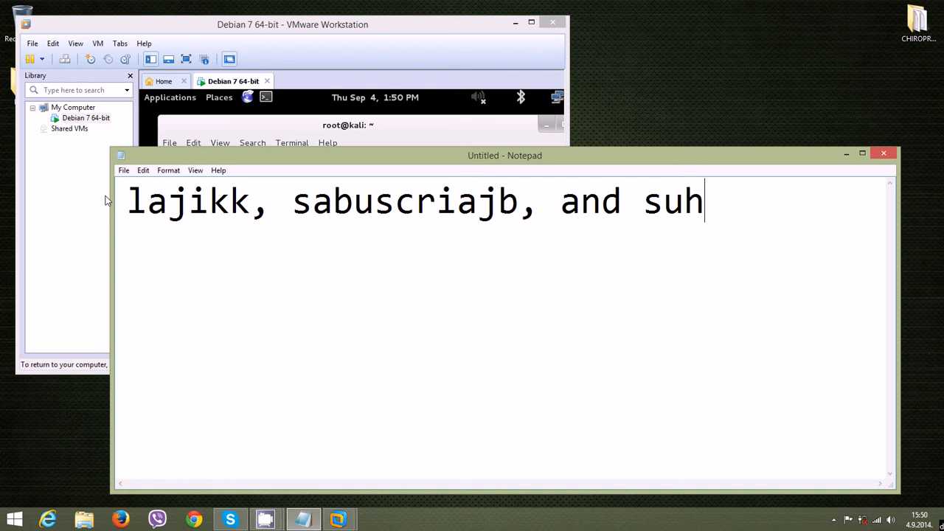
{"action": "type", "text": "re...."}
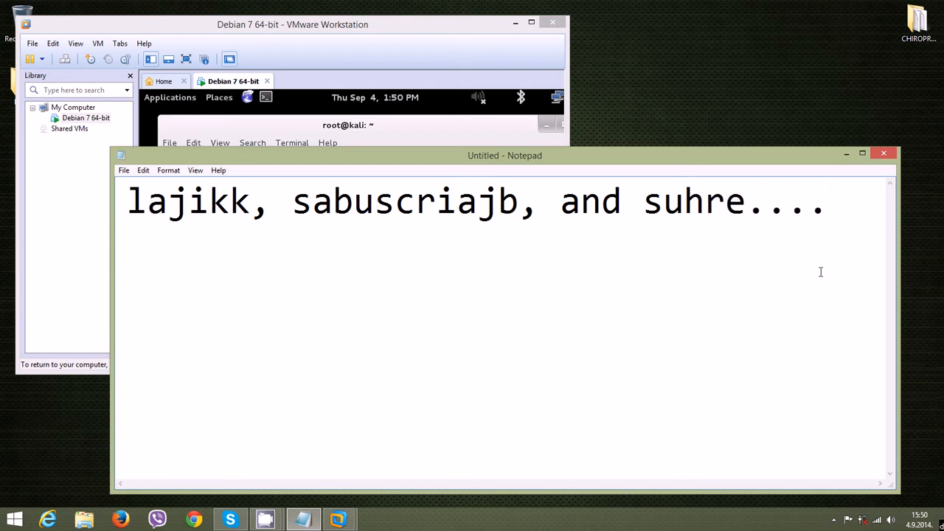
Replace the Notepad line with the closing text "THE END".
{"action": "left_click_drag", "start_coordinate": [868, 219], "coordinate": [13, 200]}
{"action": "type", "text": "T"}
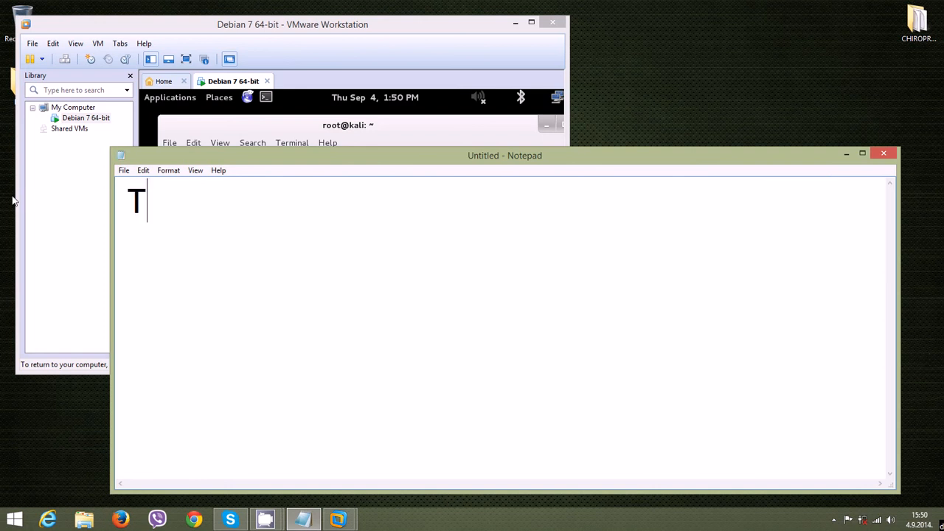
{"action": "type", "text": "HE END..."}
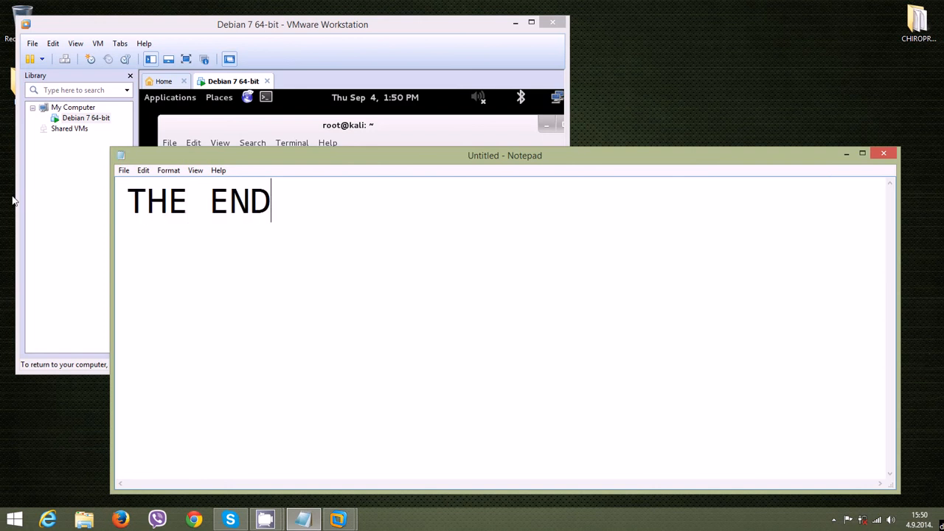